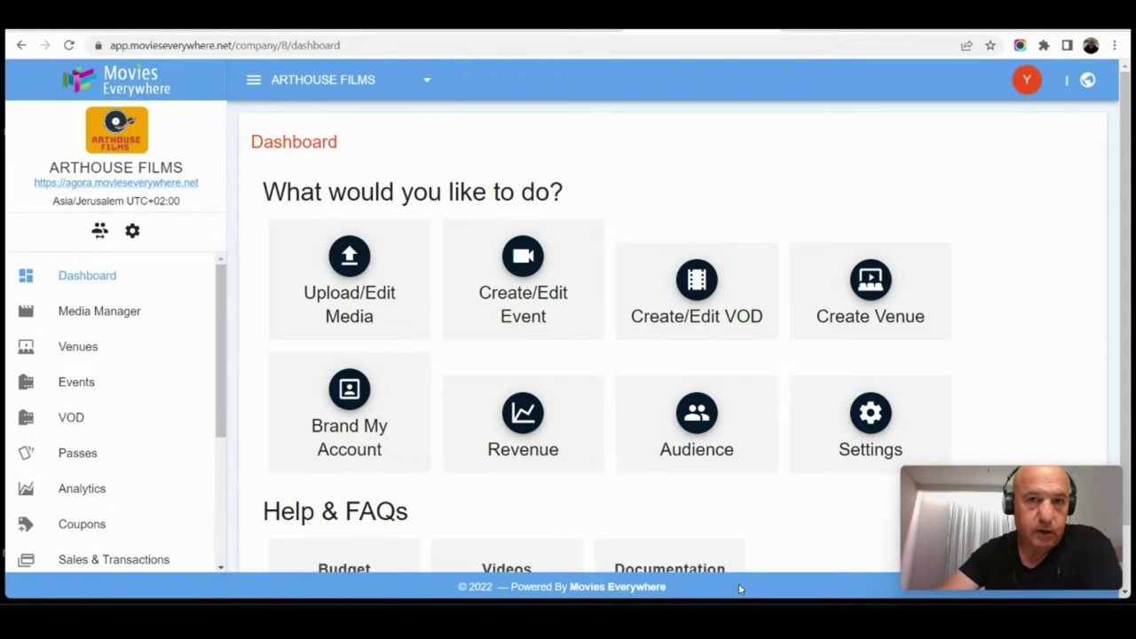
Open the event "How to Make Money on Movies Everywhere" and expand the Virtual Configuration section of its settings.
left_click(88, 385)
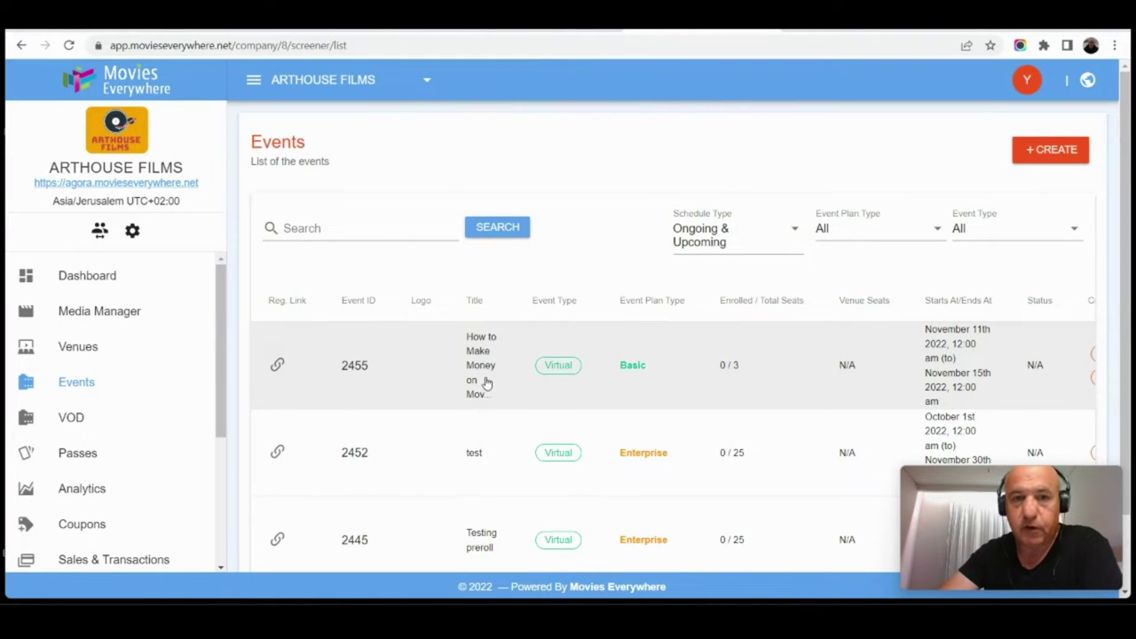
left_click(488, 378)
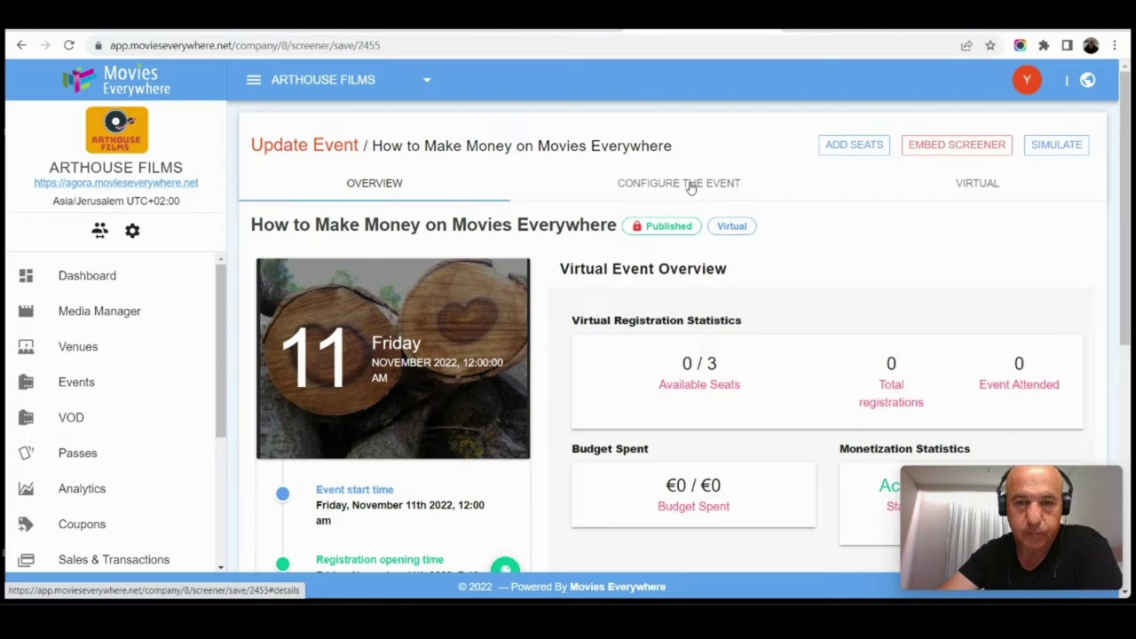
left_click(690, 186)
scroll(466, 280, "down", 3)
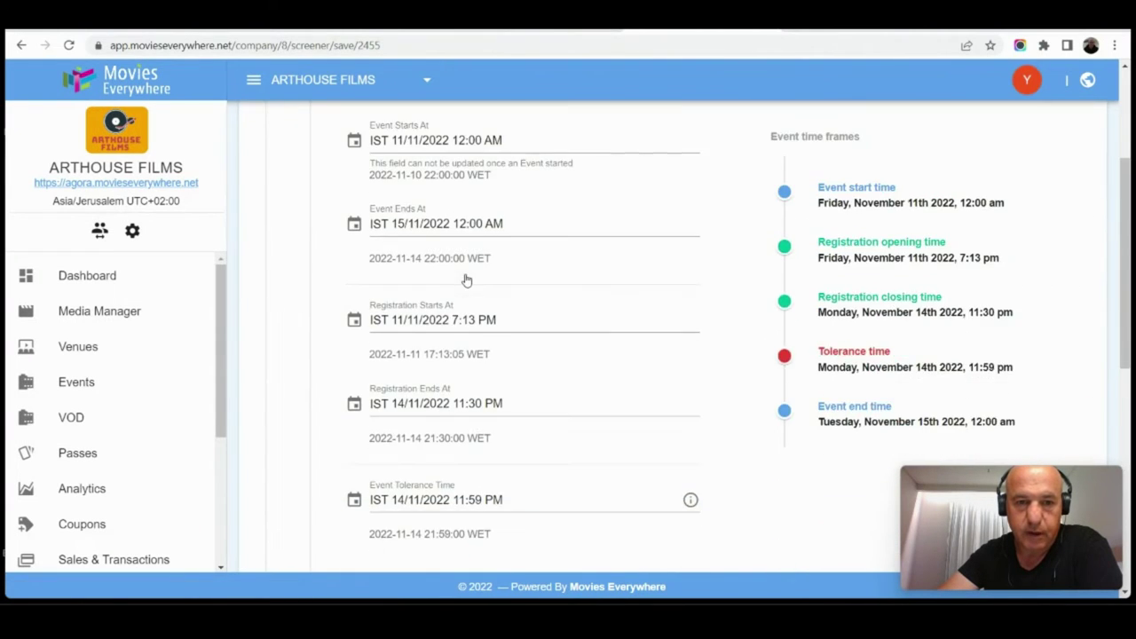
scroll(466, 279, "down", 5)
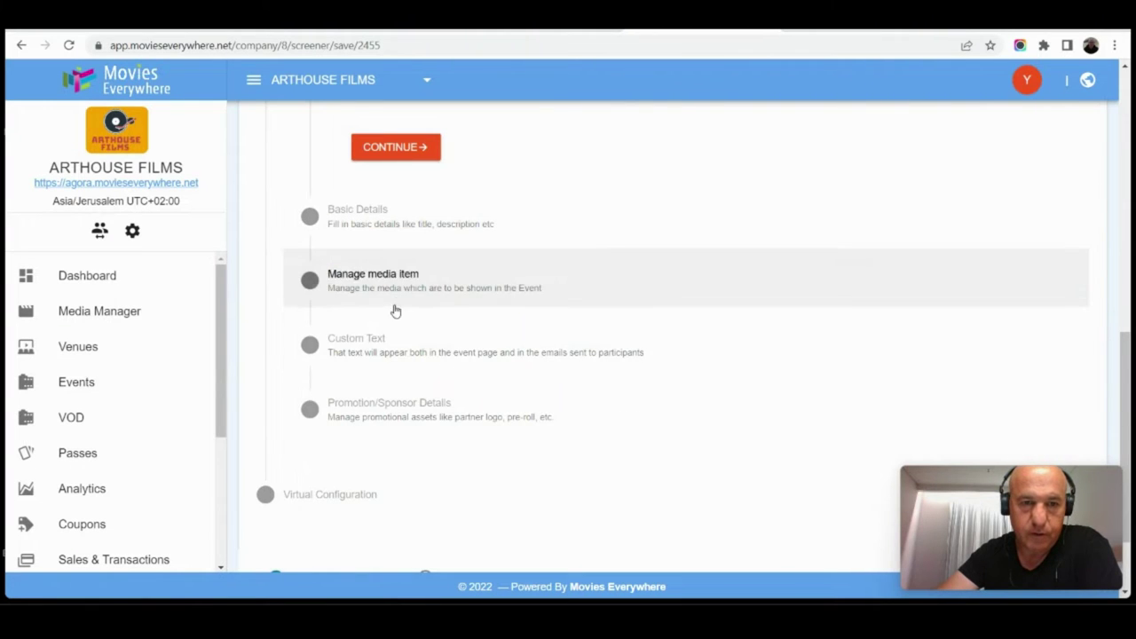
left_click(339, 496)
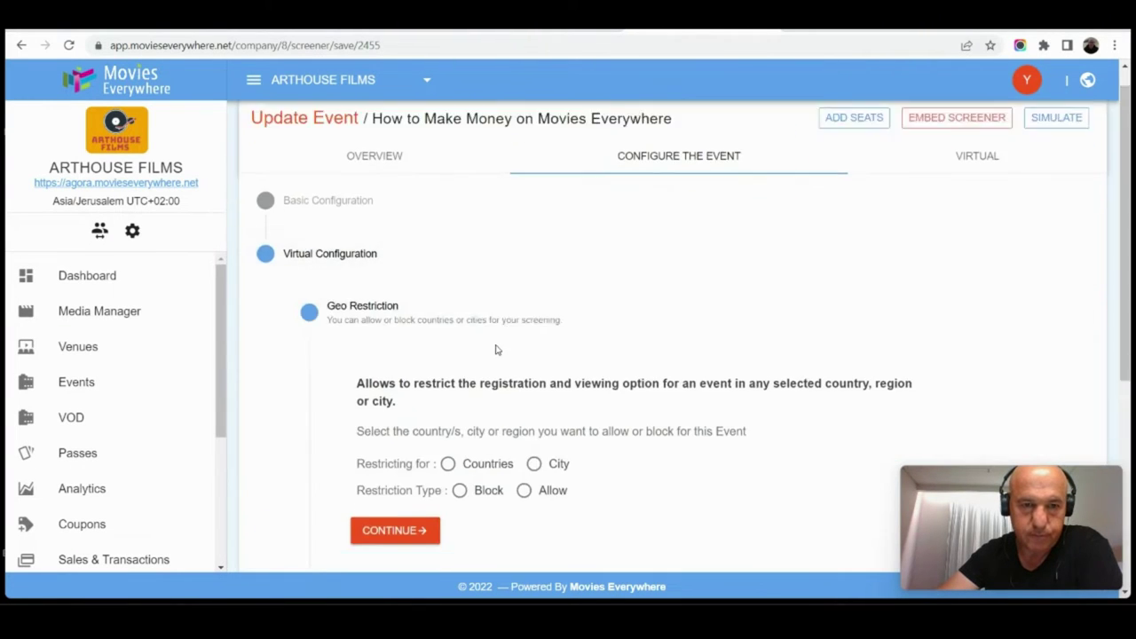
scroll(496, 346, "down", 4)
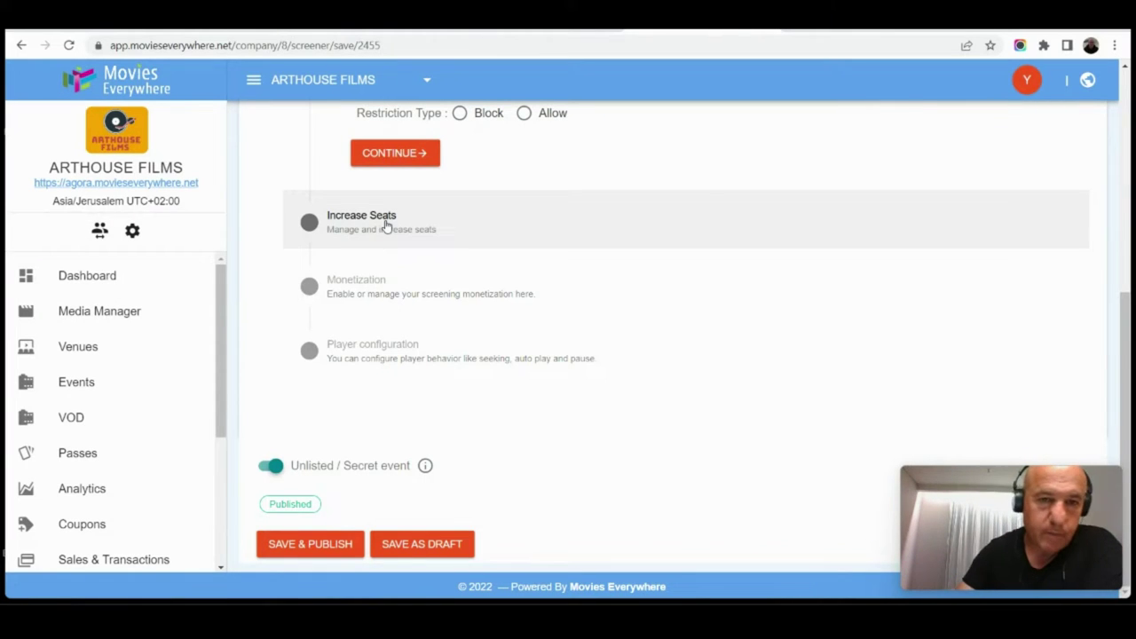
From the event's Increase Seats section, open the seat upgrade options, compare Standard and Reduced starting prices, and close them.
left_click(383, 226)
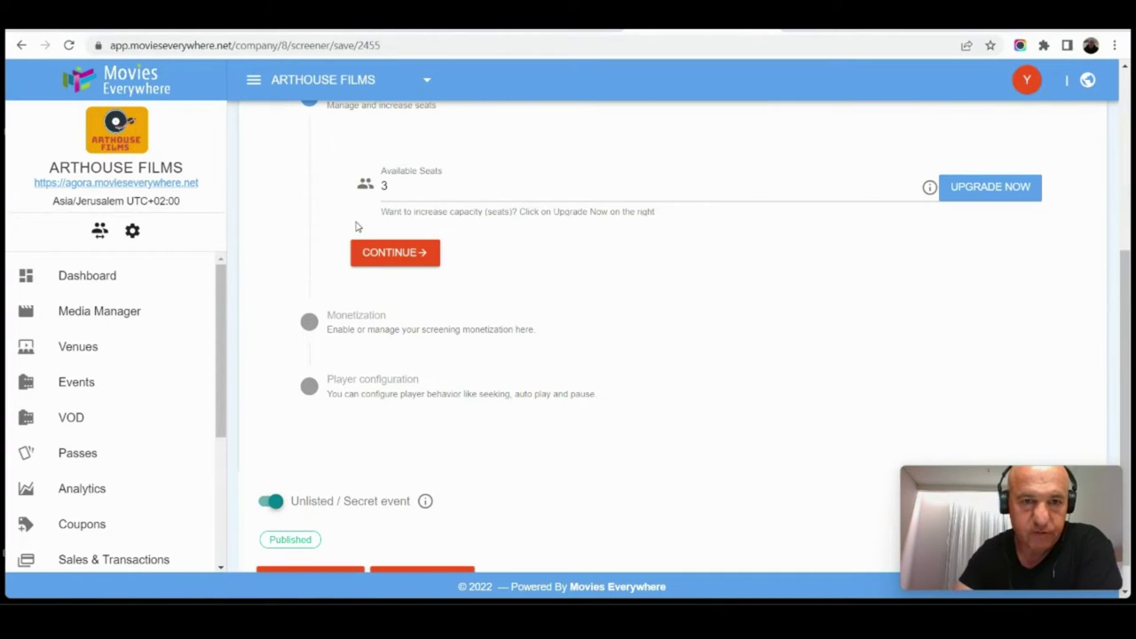
left_click(419, 186)
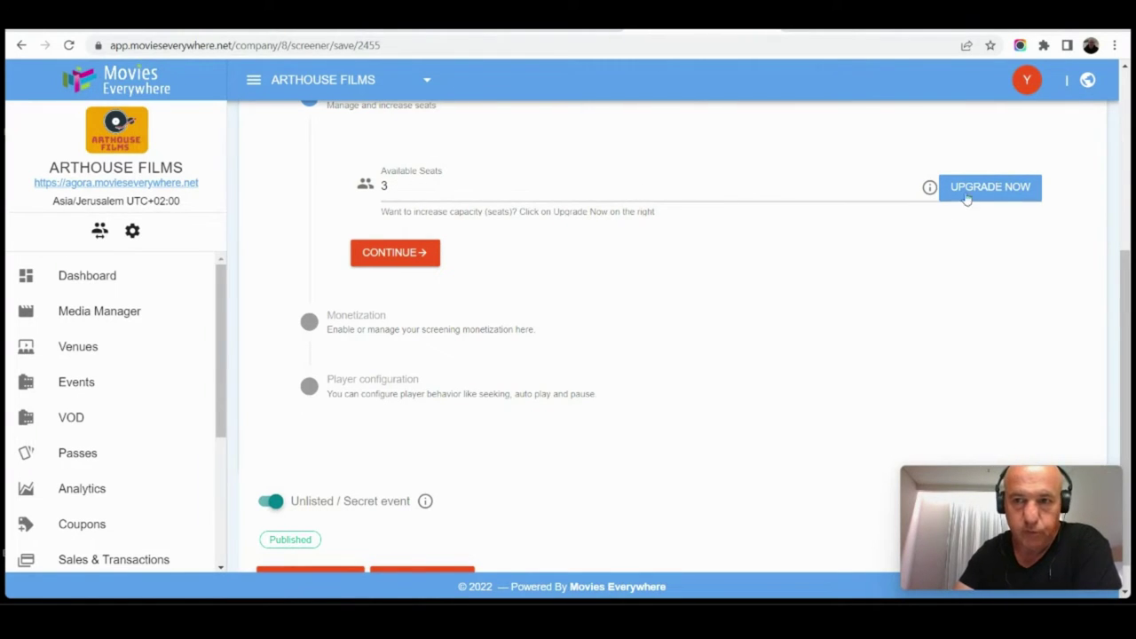
left_click(1010, 189)
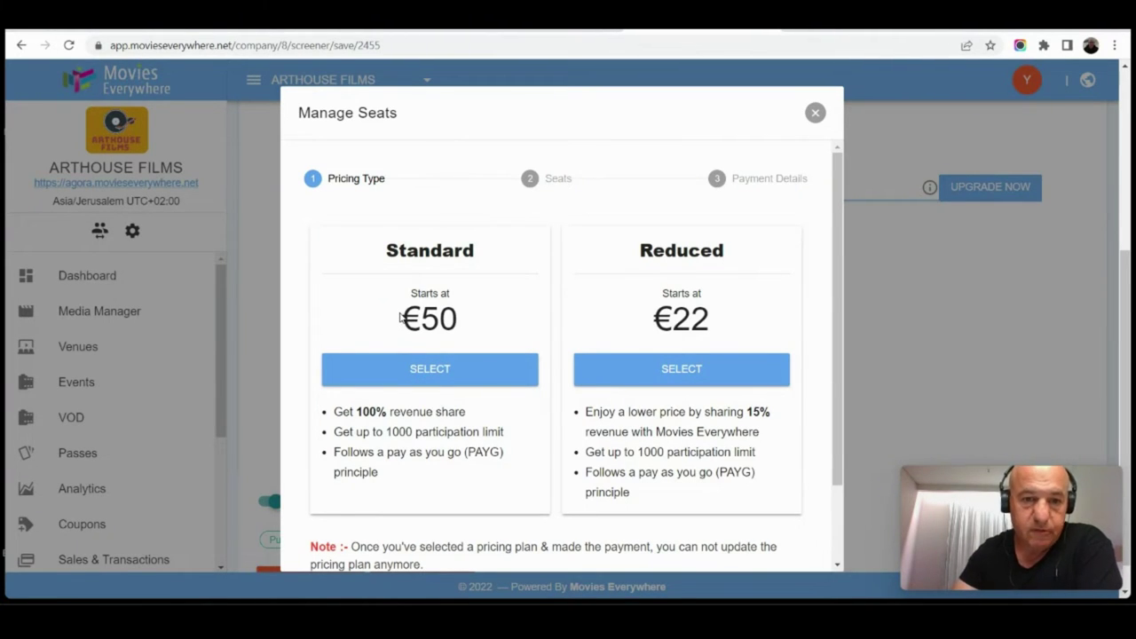
left_click_drag(401, 324, 464, 325)
left_click(656, 319)
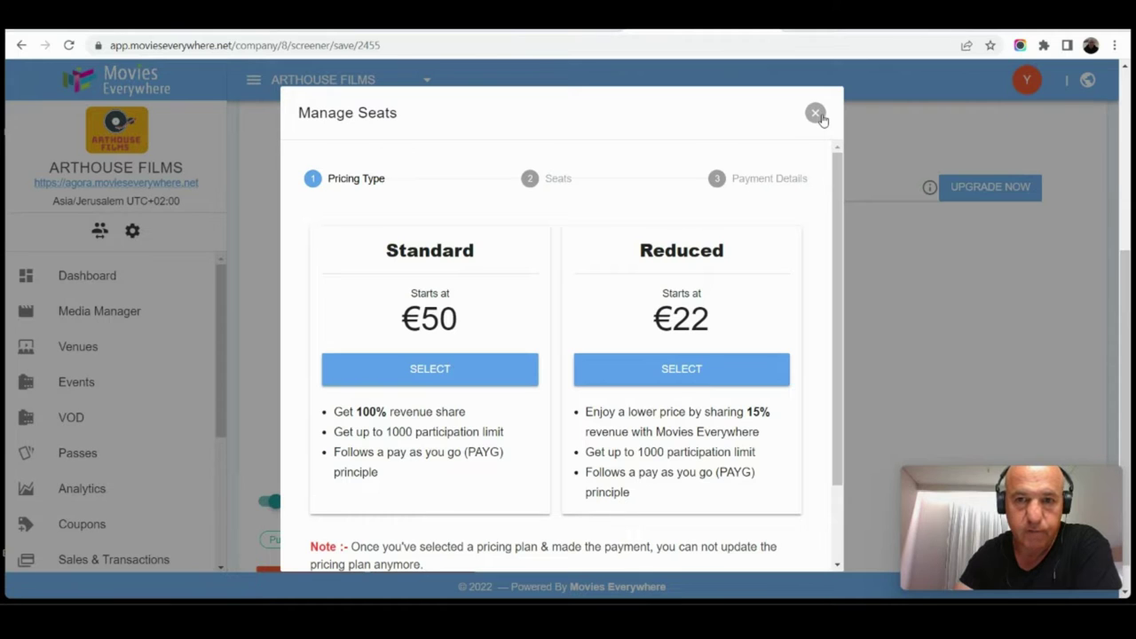
left_click(816, 113)
Open the event's Monetization section to examine the ticket pricing and sale type.
scroll(398, 292, "down", 1)
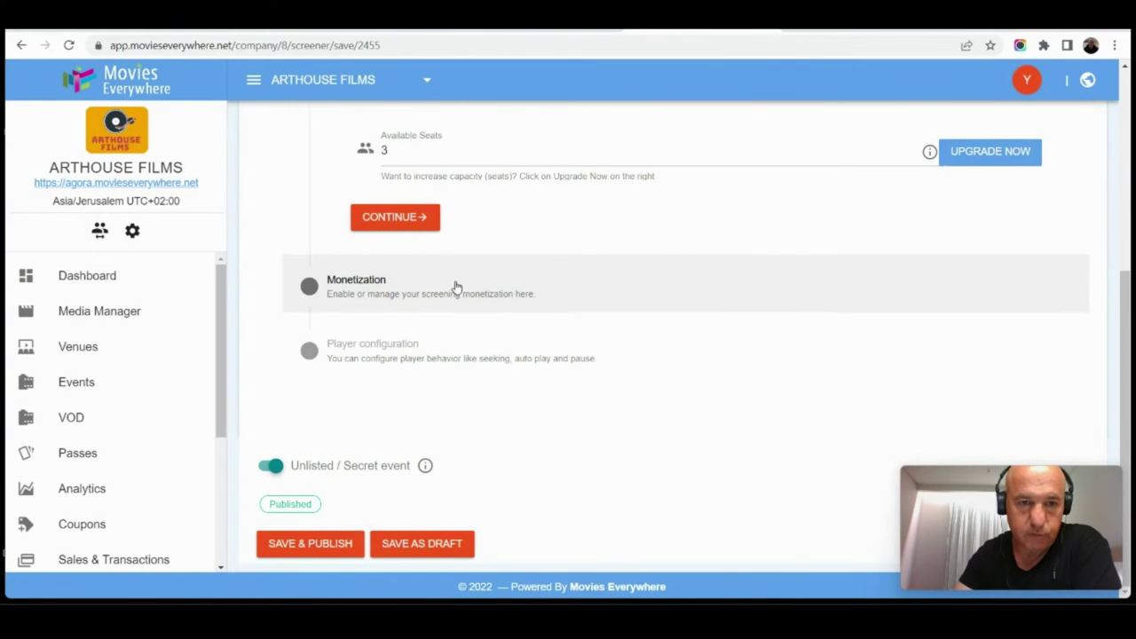
left_click(398, 291)
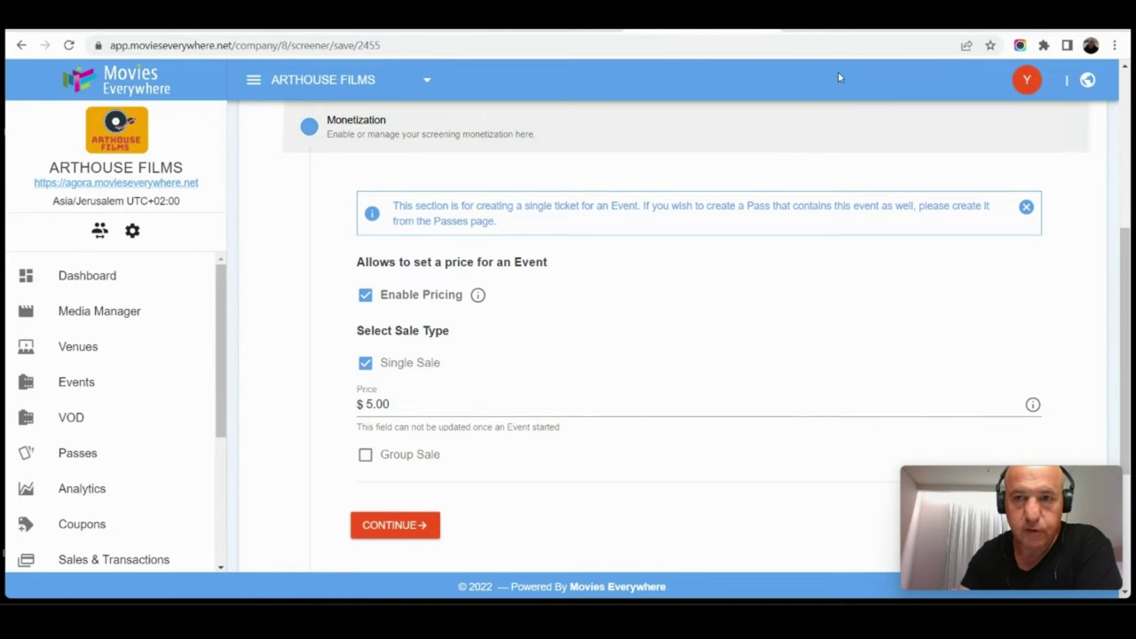
Switch to the Google Docs pricing notes and examine the profit stated for keeping 100% of the revenue.
left_click(860, 29)
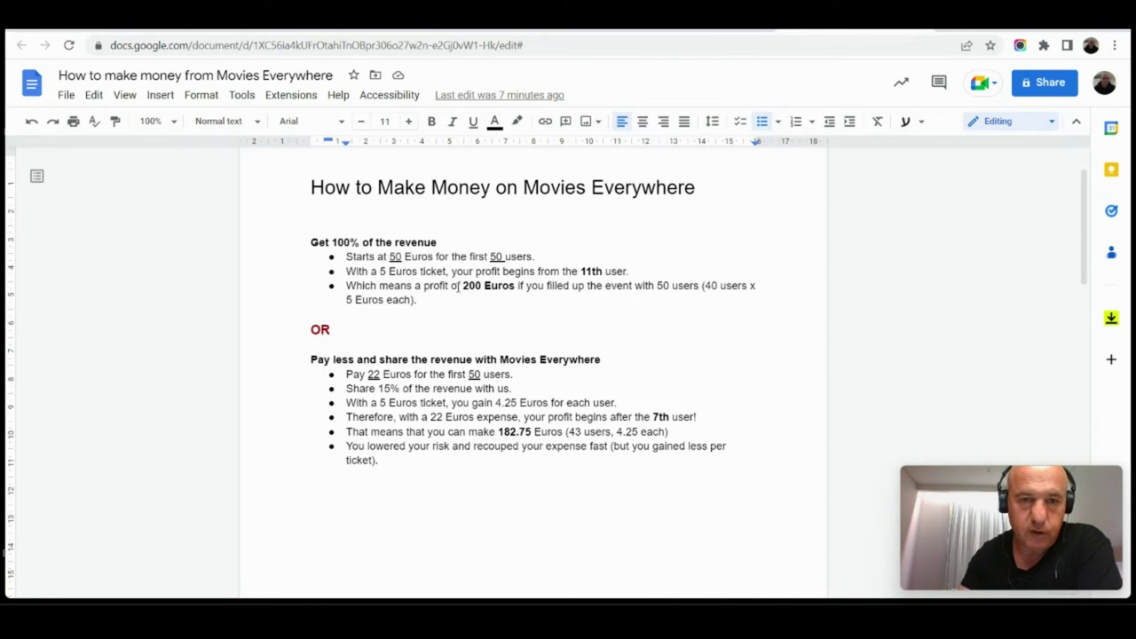
left_click_drag(464, 286, 515, 286)
left_click(491, 307)
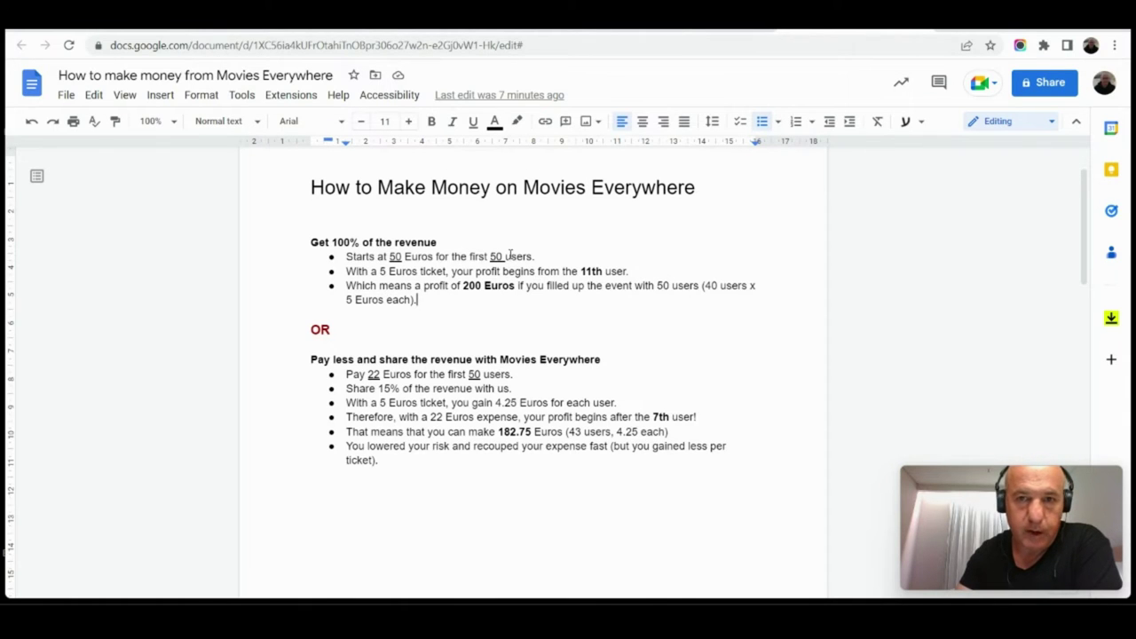
Return to Movies Everywhere, reopen Manage Seats for the event, and highlight the revenue share percentage of the Reduced plan.
left_click(691, 30)
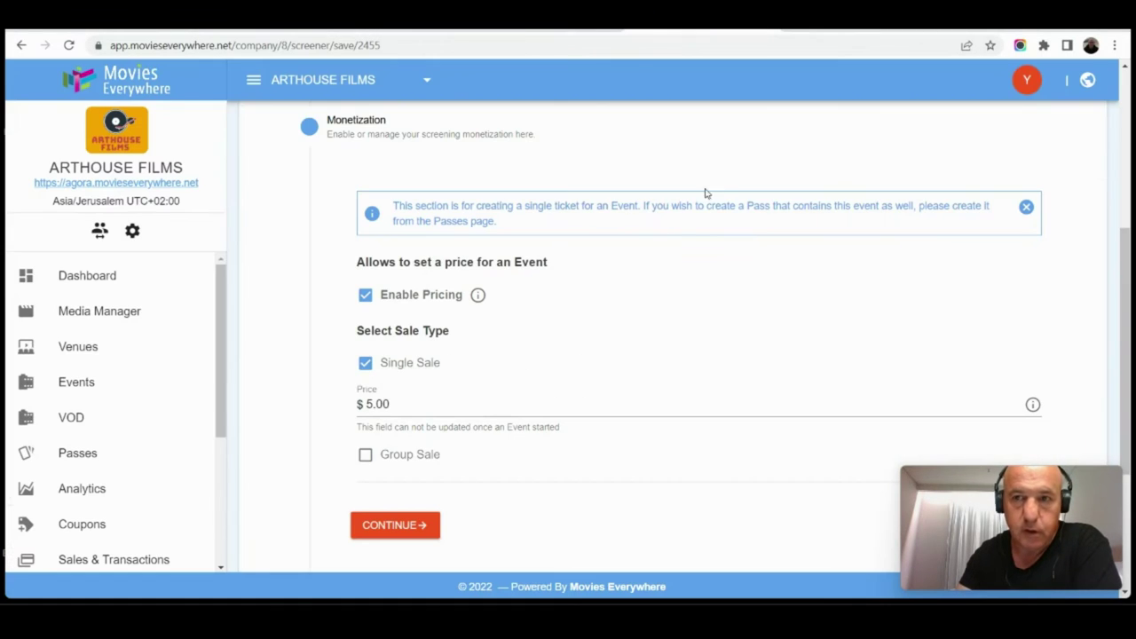
scroll(716, 187, "up", 4)
left_click(839, 151)
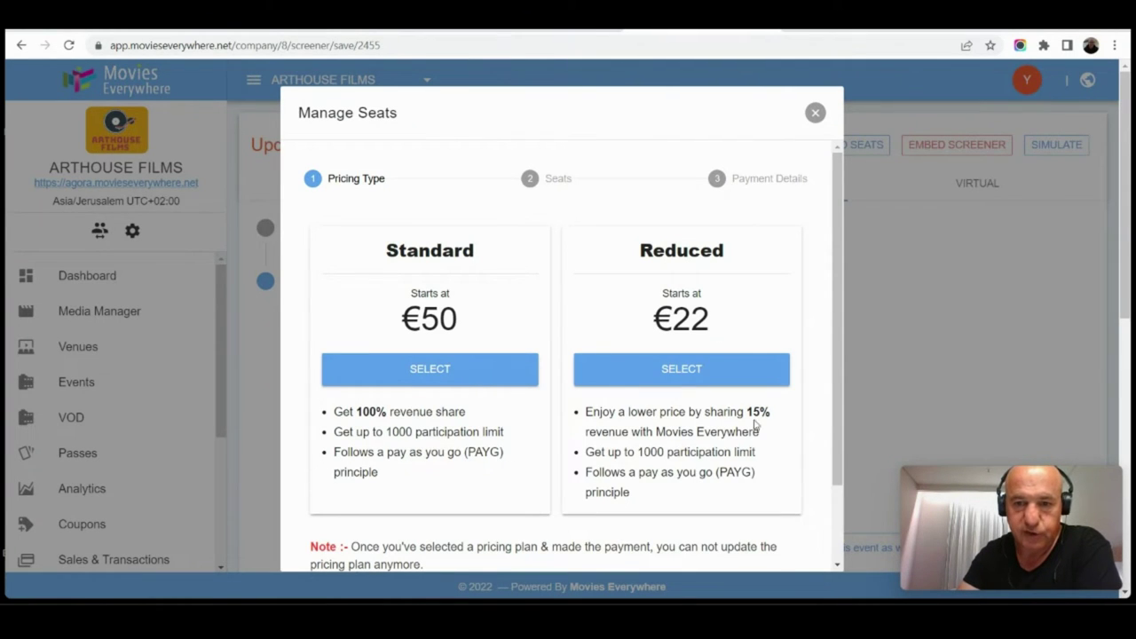
left_click_drag(744, 411, 779, 418)
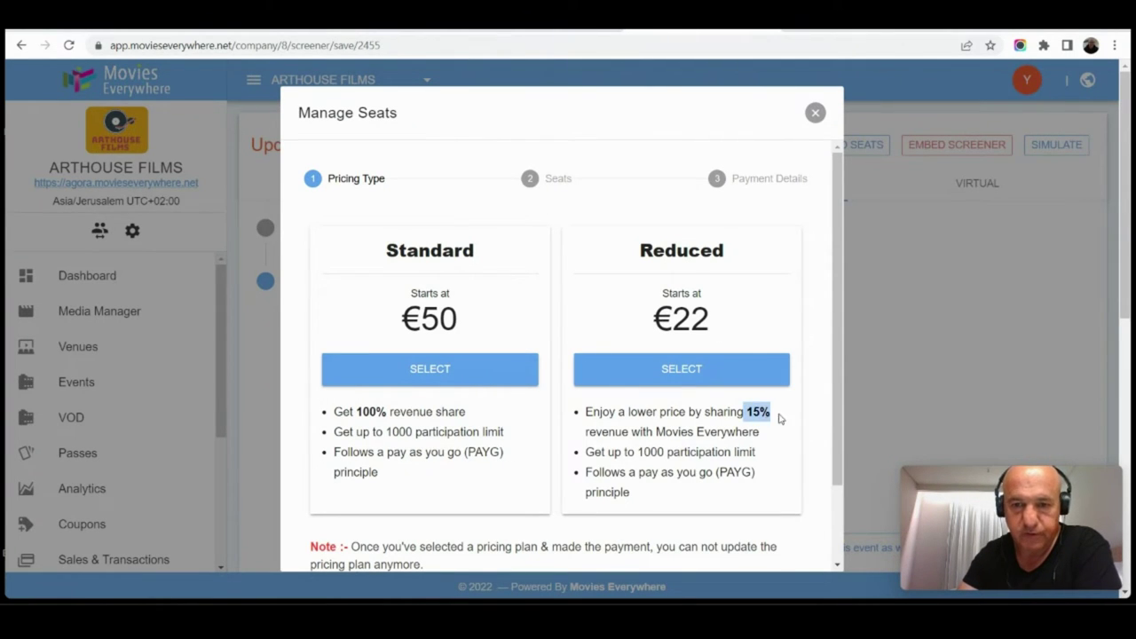
In the Google Docs notes, examine the revenue-sharing option for the first 50 users, highlighting its share, gain per ticket, break-even user and paying users.
left_click(841, 30)
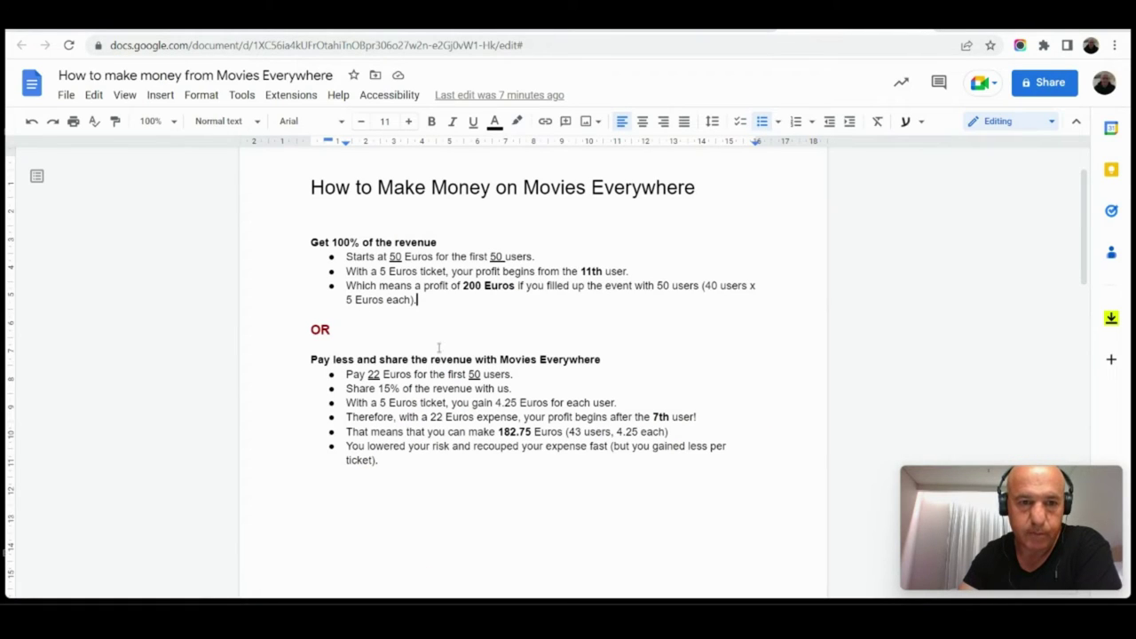
scroll(320, 382, "down", 3)
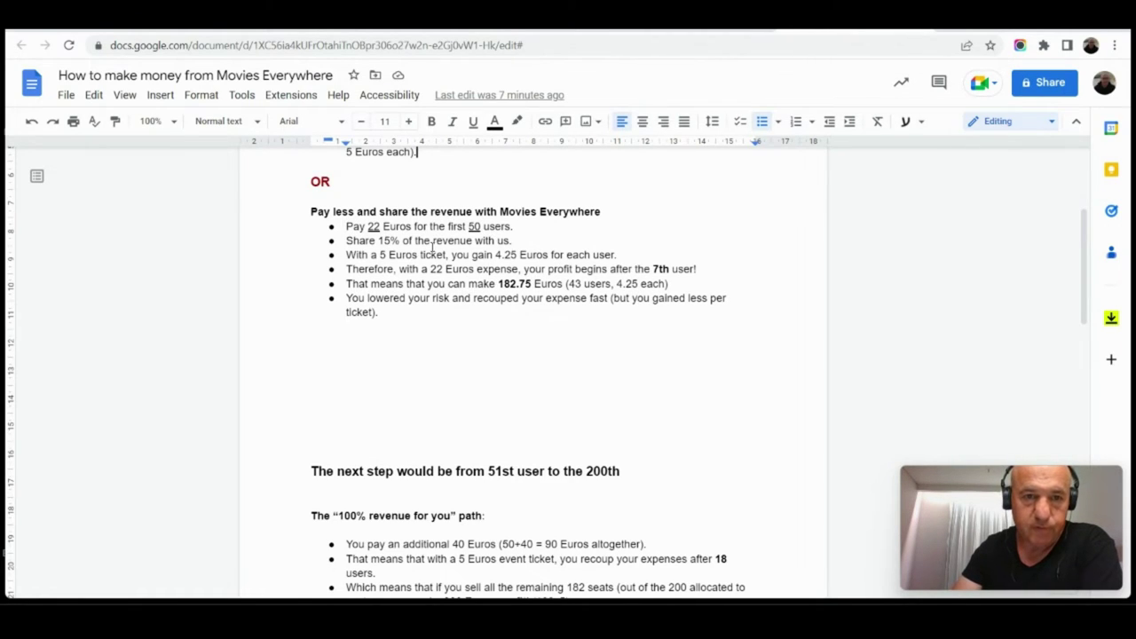
left_click_drag(376, 241, 401, 242)
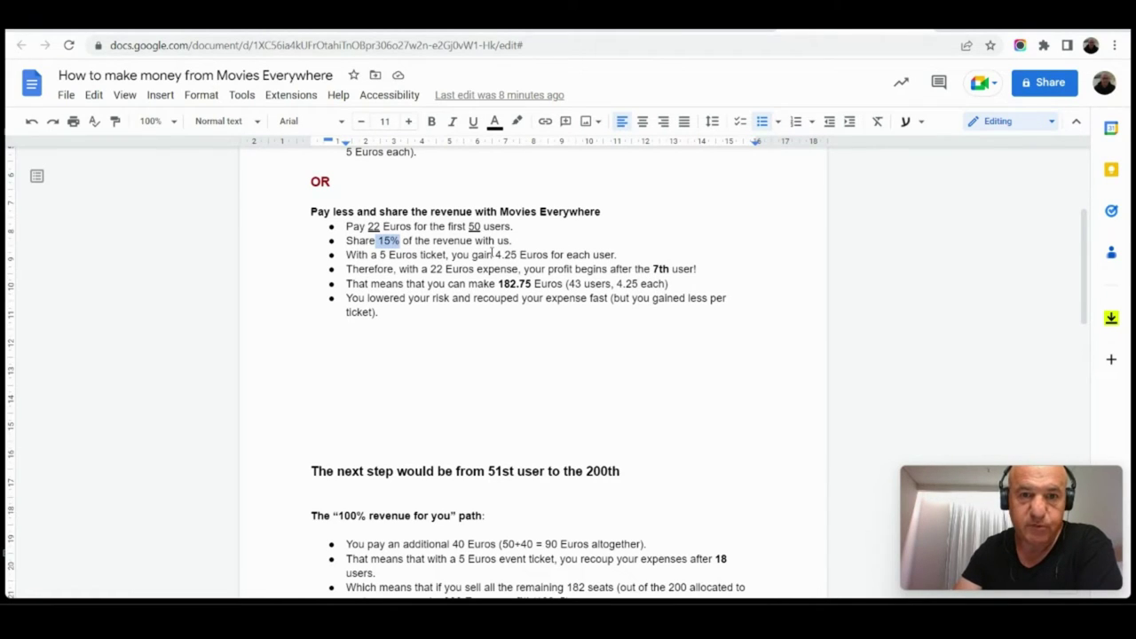
left_click_drag(496, 255, 518, 255)
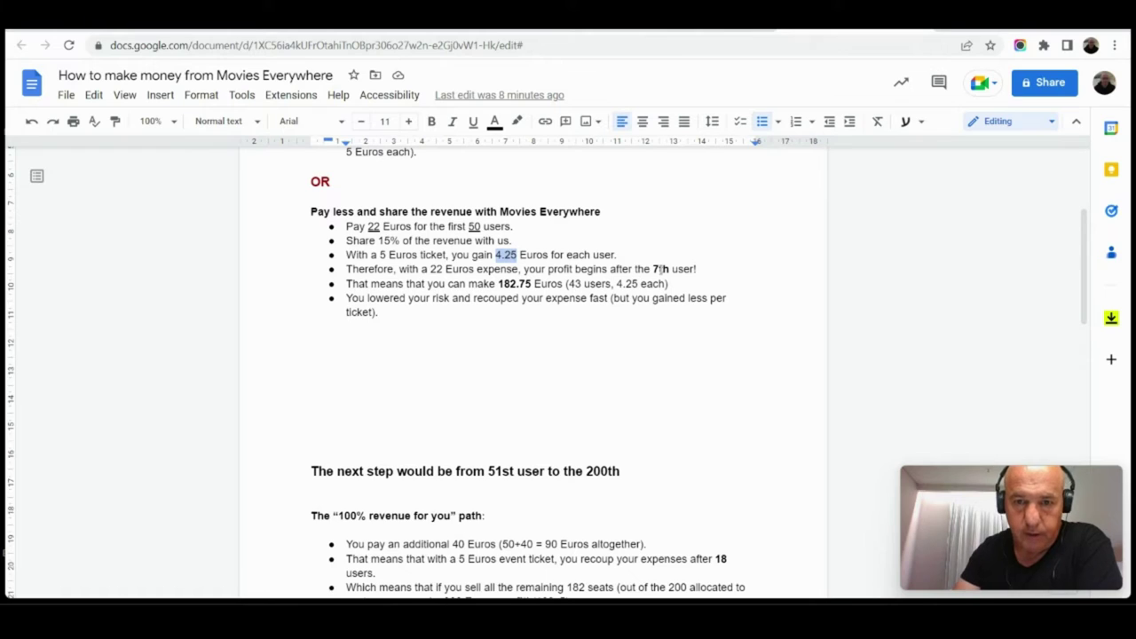
left_click_drag(653, 269, 668, 269)
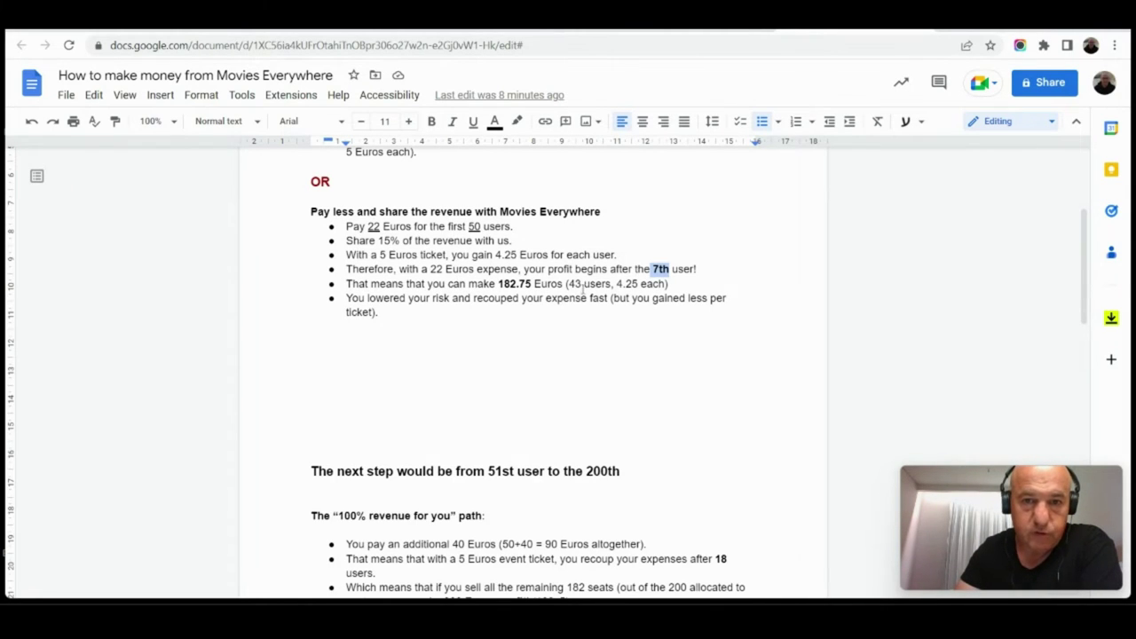
left_click_drag(569, 284, 582, 284)
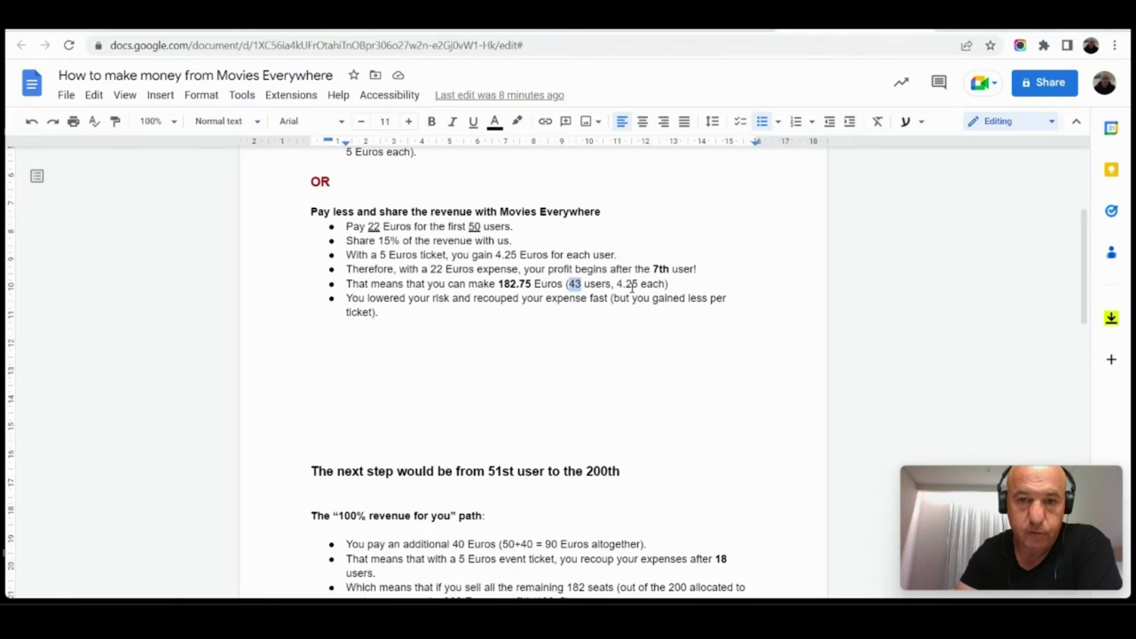
left_click(619, 284)
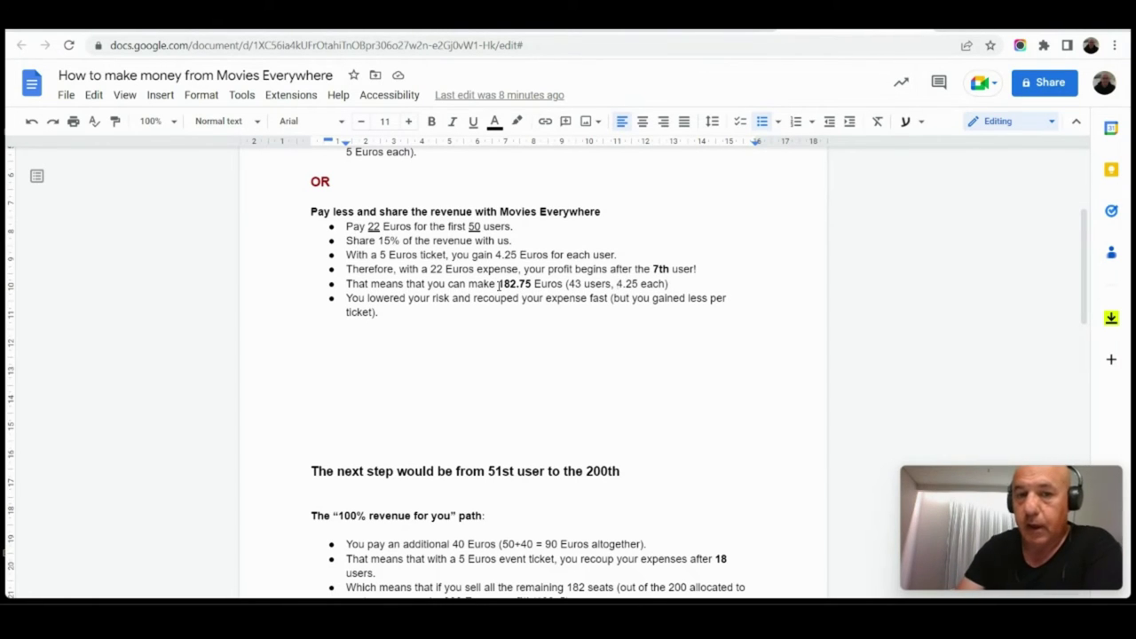
scroll(491, 306, "up", 4)
scroll(491, 306, "down", 2)
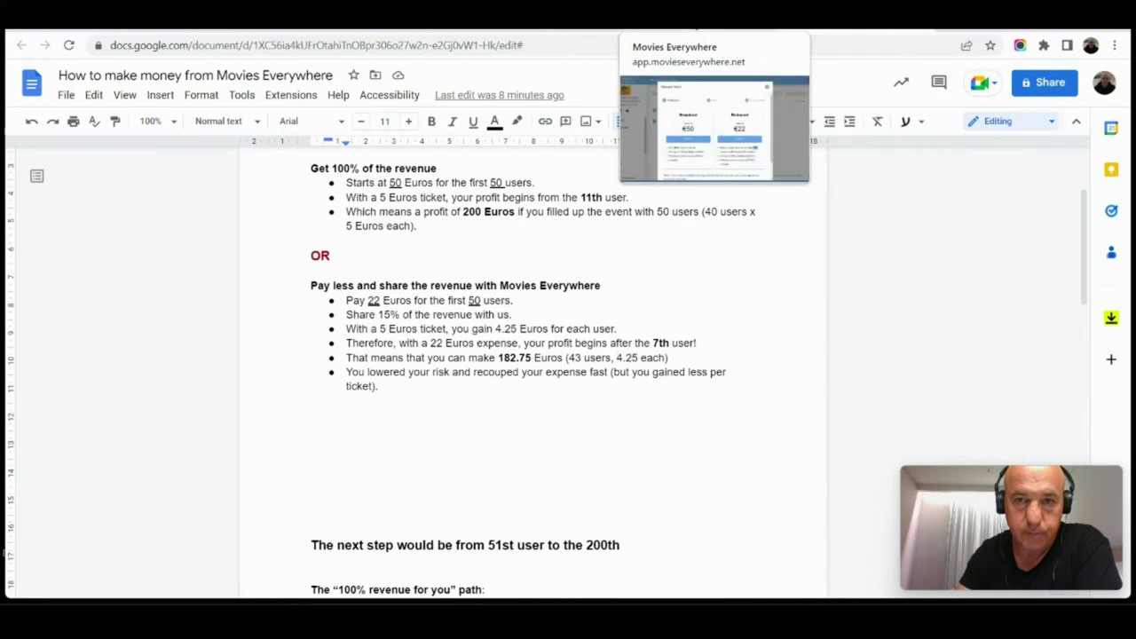
Back in Movies Everywhere's Manage Seats, select the Standard pricing and set the budget planner to 200 participants.
left_click(701, 16)
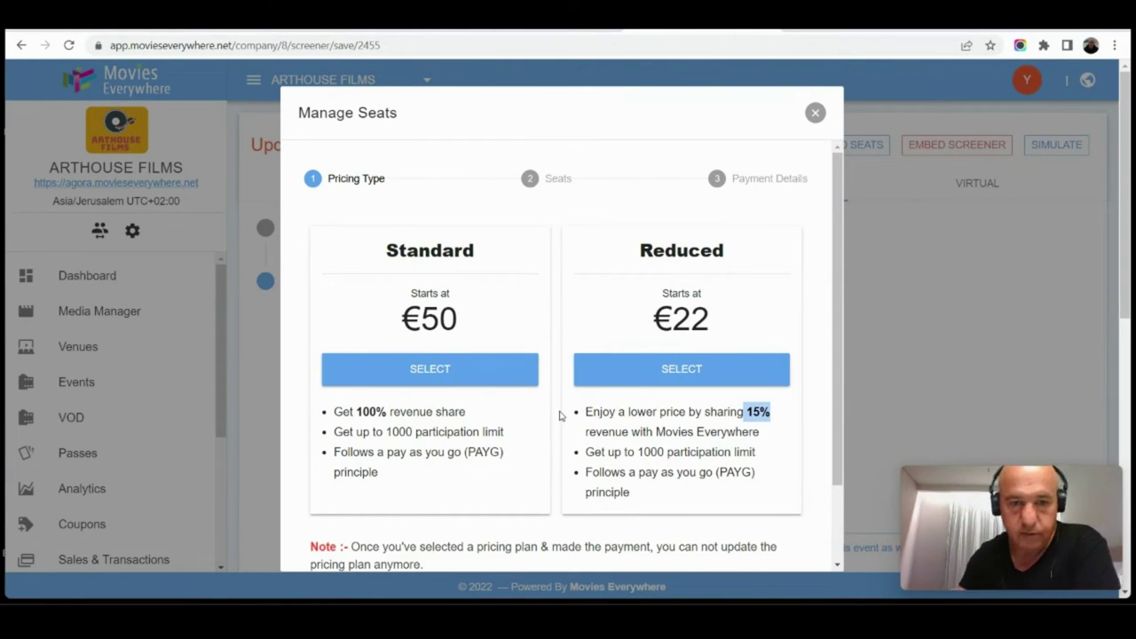
left_click(434, 380)
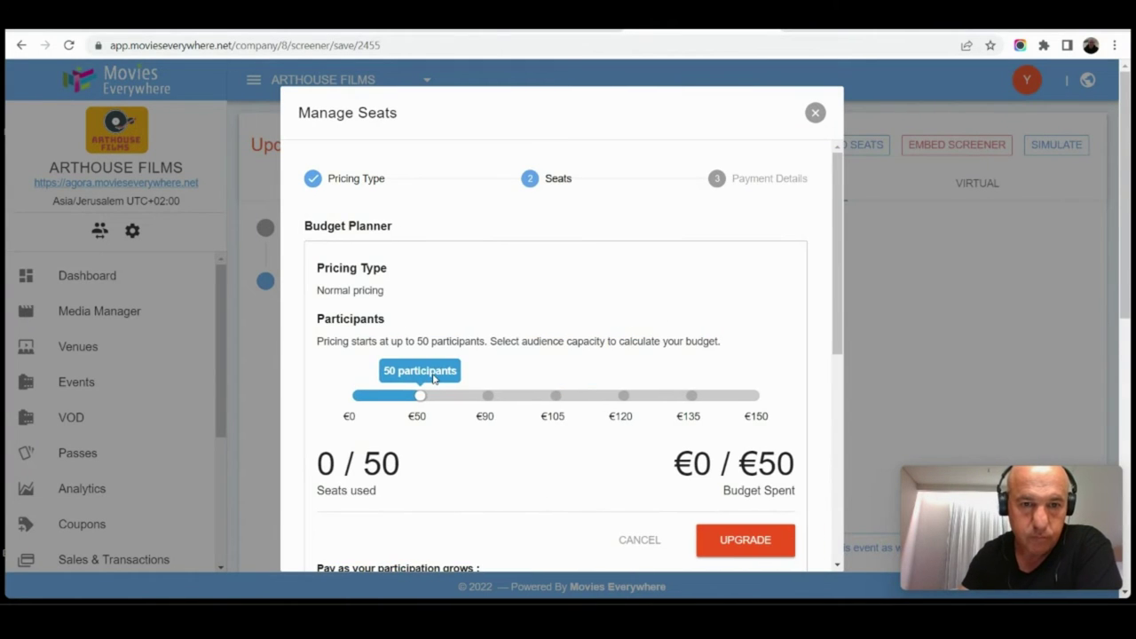
left_click(488, 397)
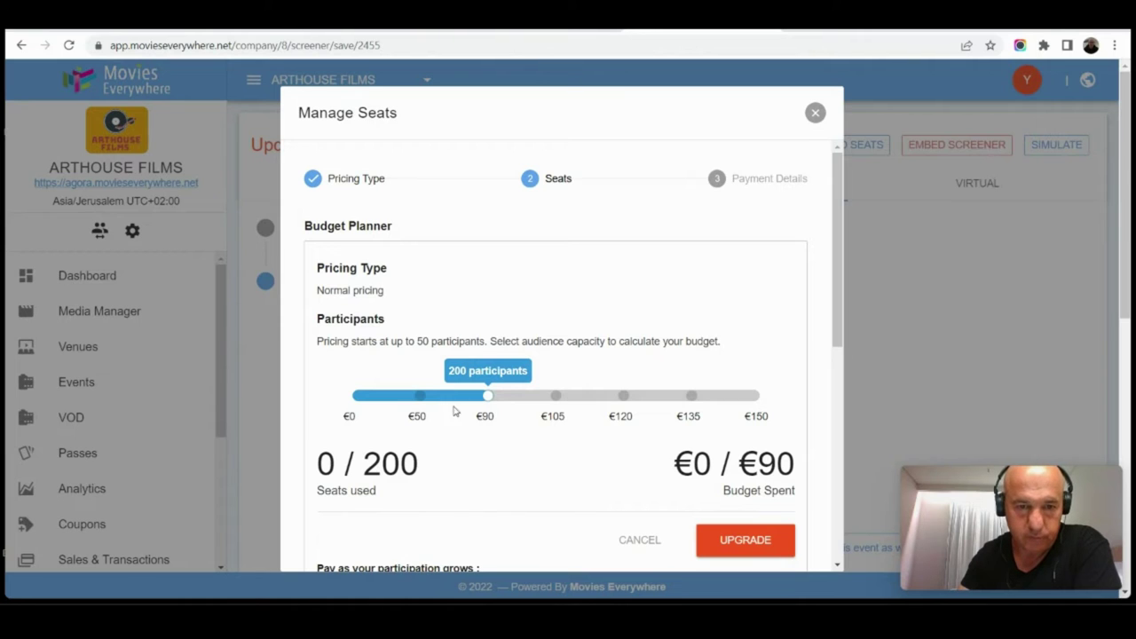
scroll(441, 382, "down", 1)
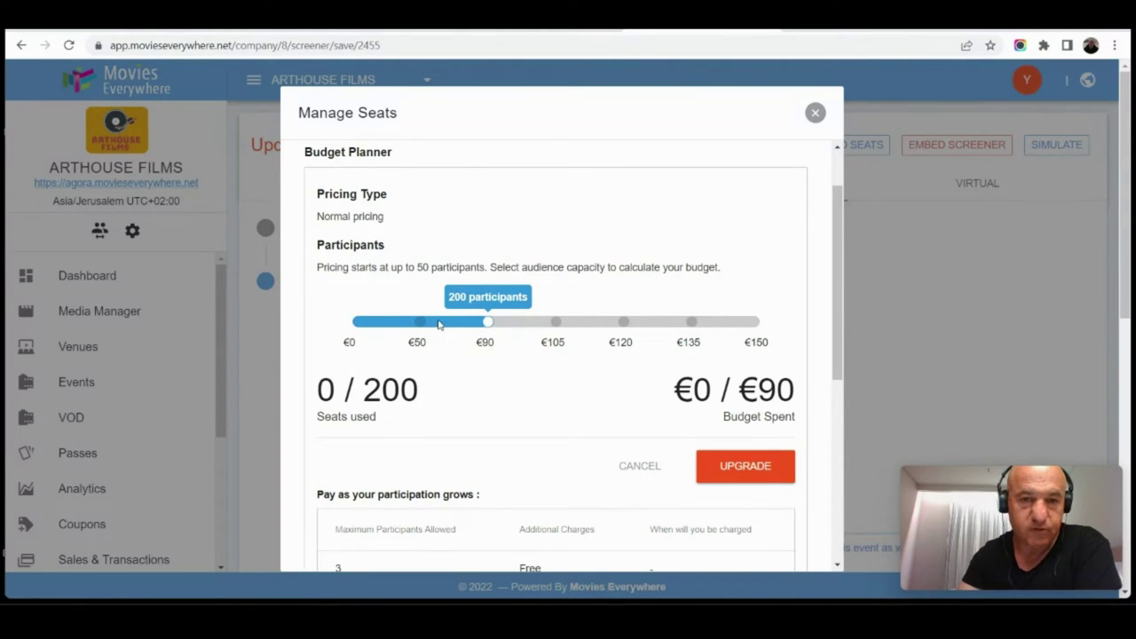
In the Google Docs notes, examine the "100% revenue for you" path for the 51st to 200th user, highlighting its break-even point.
left_click(860, 30)
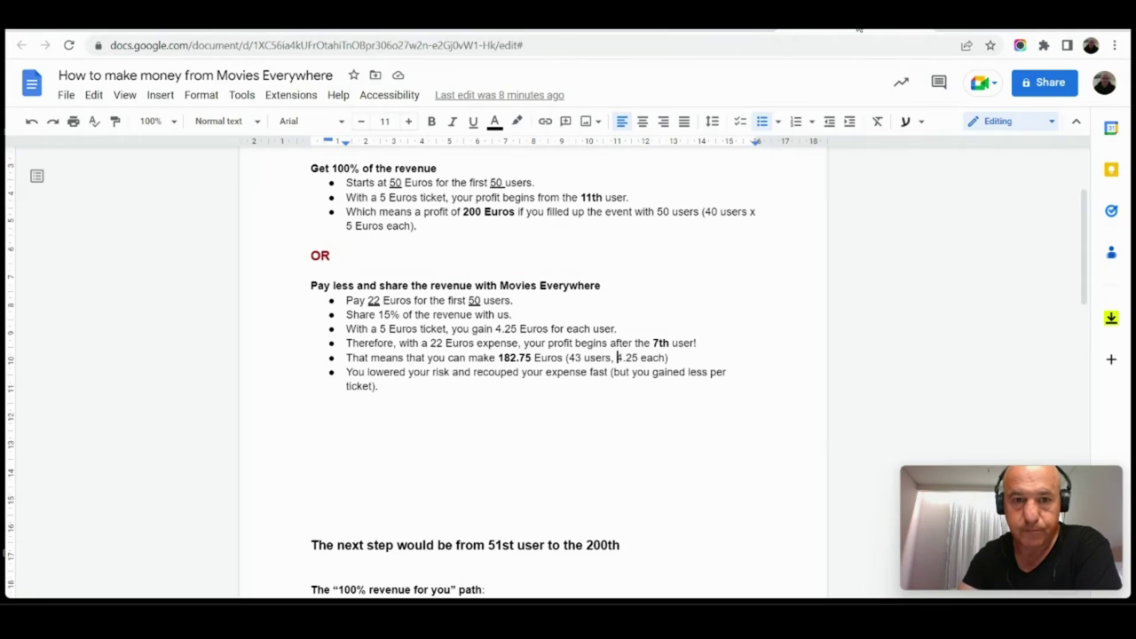
scroll(497, 474, "down", 3)
scroll(497, 474, "down", 2)
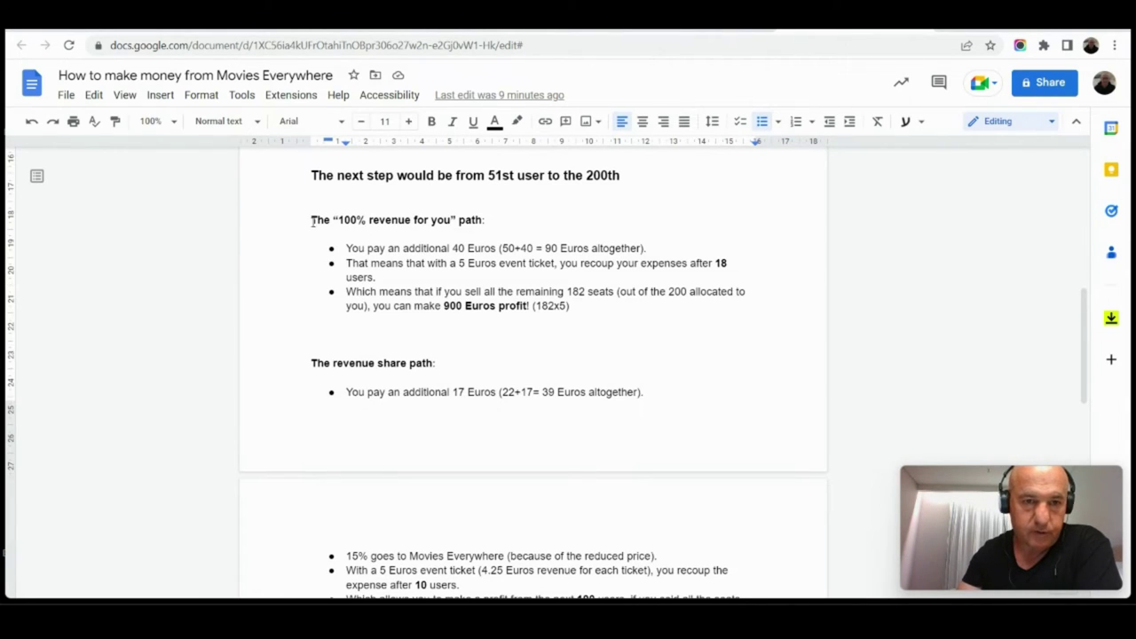
left_click_drag(309, 219, 485, 220)
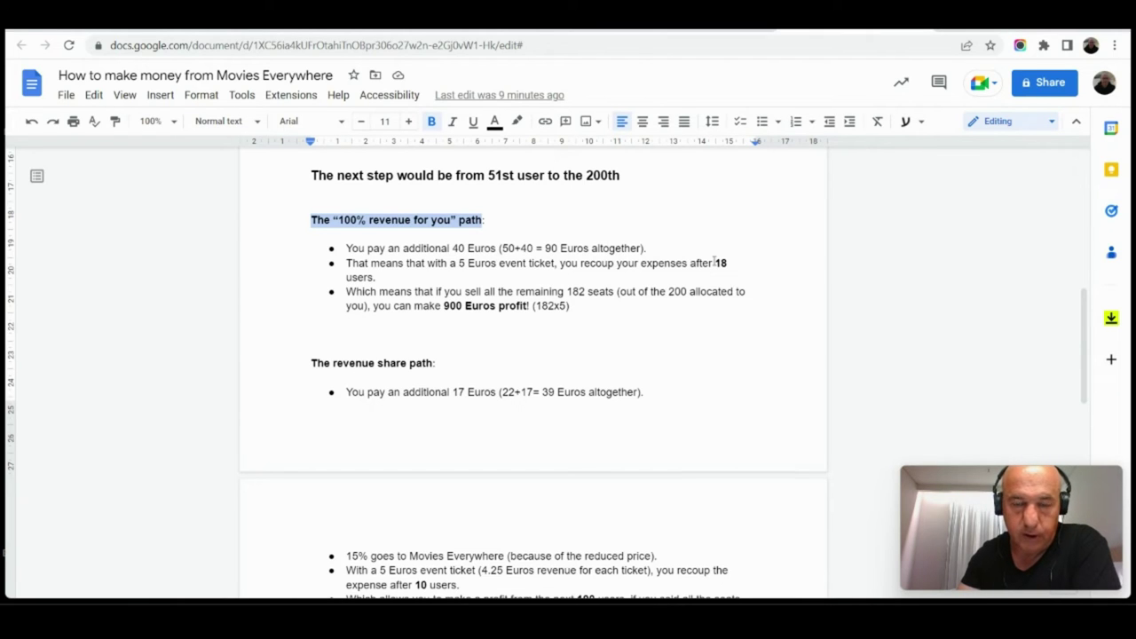
left_click_drag(715, 262, 728, 263)
left_click(351, 277)
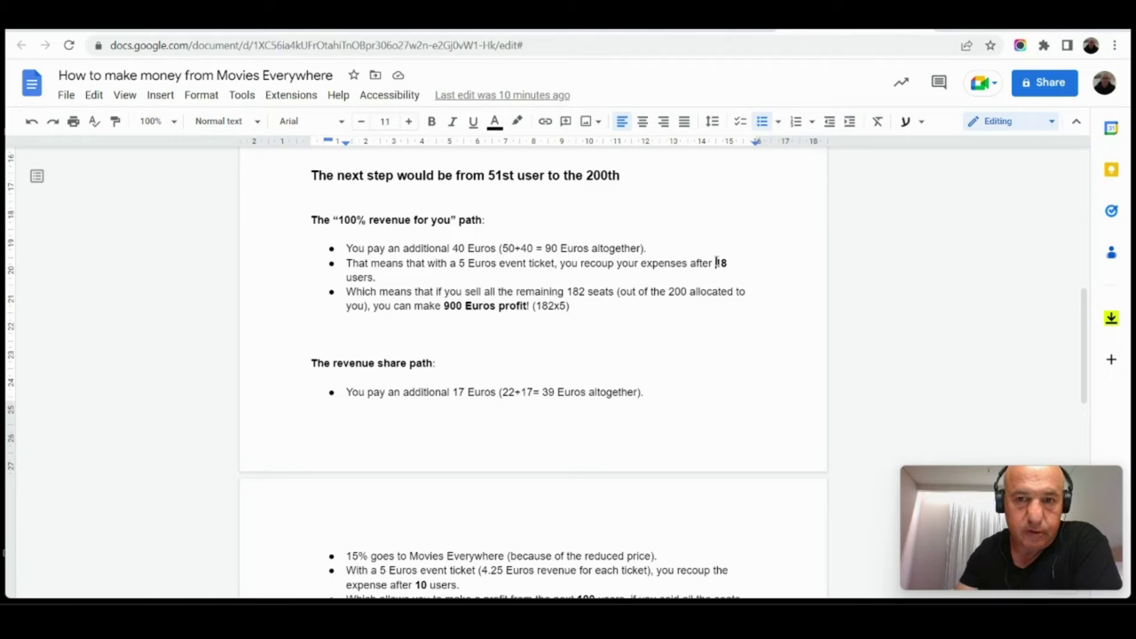
left_click_drag(716, 263, 729, 263)
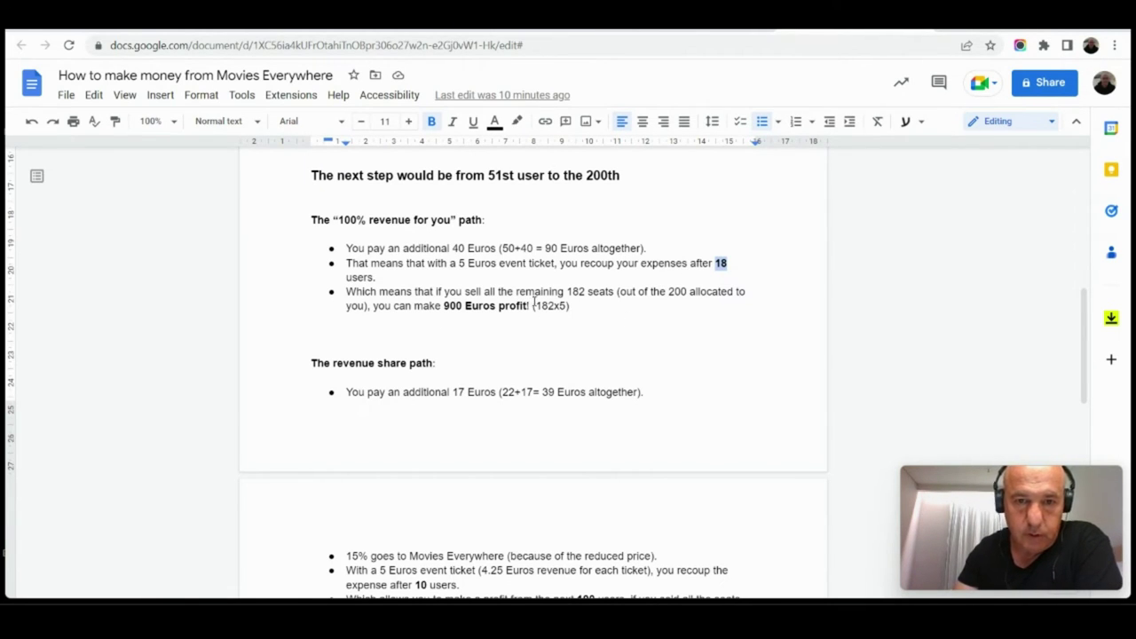
left_click(538, 305)
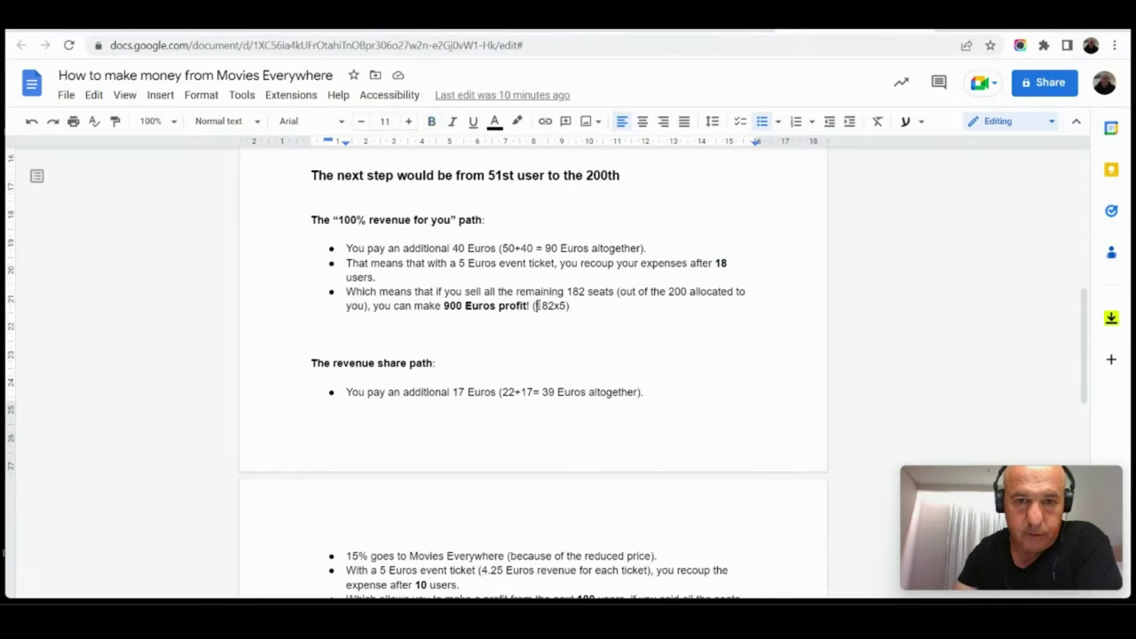
Examine the "100% revenue for you" path for the 51st to 200th user, highlighting the profit and its calculation.
double_click(721, 263)
key("ctrl+b")
left_click(625, 292)
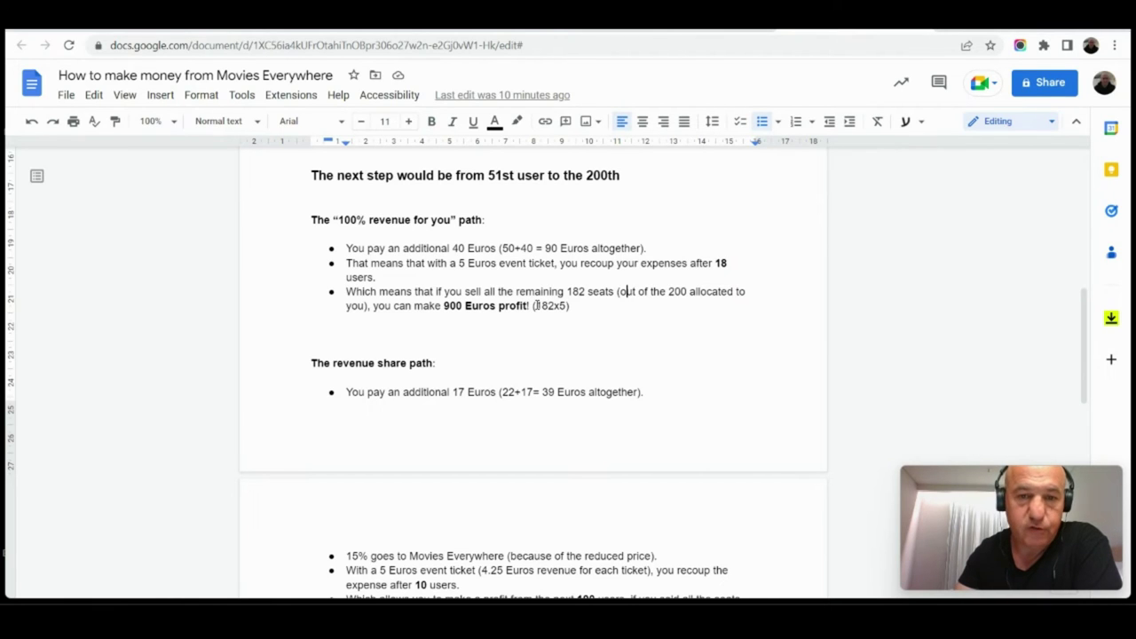
left_click_drag(536, 305, 567, 305)
left_click(568, 306)
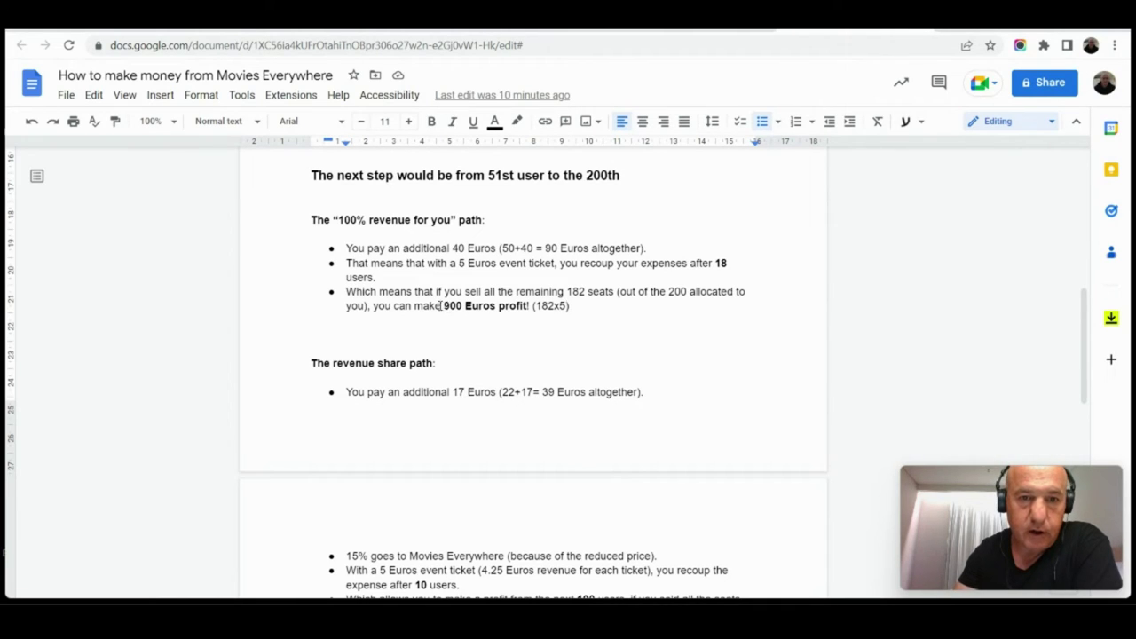
left_click_drag(435, 305, 531, 306)
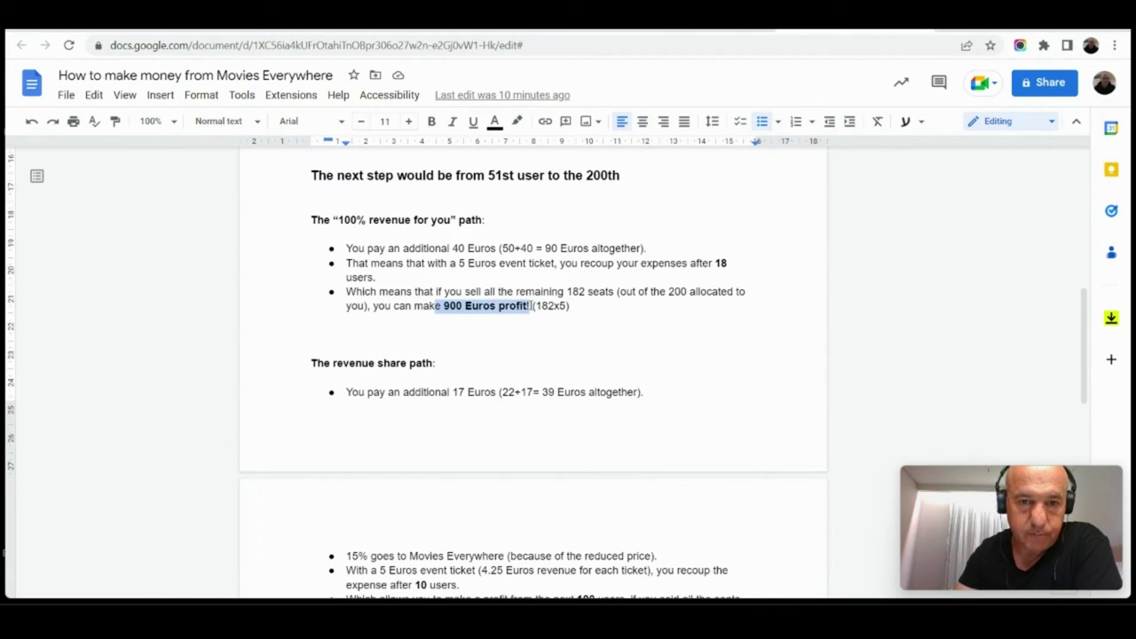
left_click(519, 316)
Move on to the revenue share path in the notes and place the cursor at its first bullet.
scroll(515, 311, "down", 2)
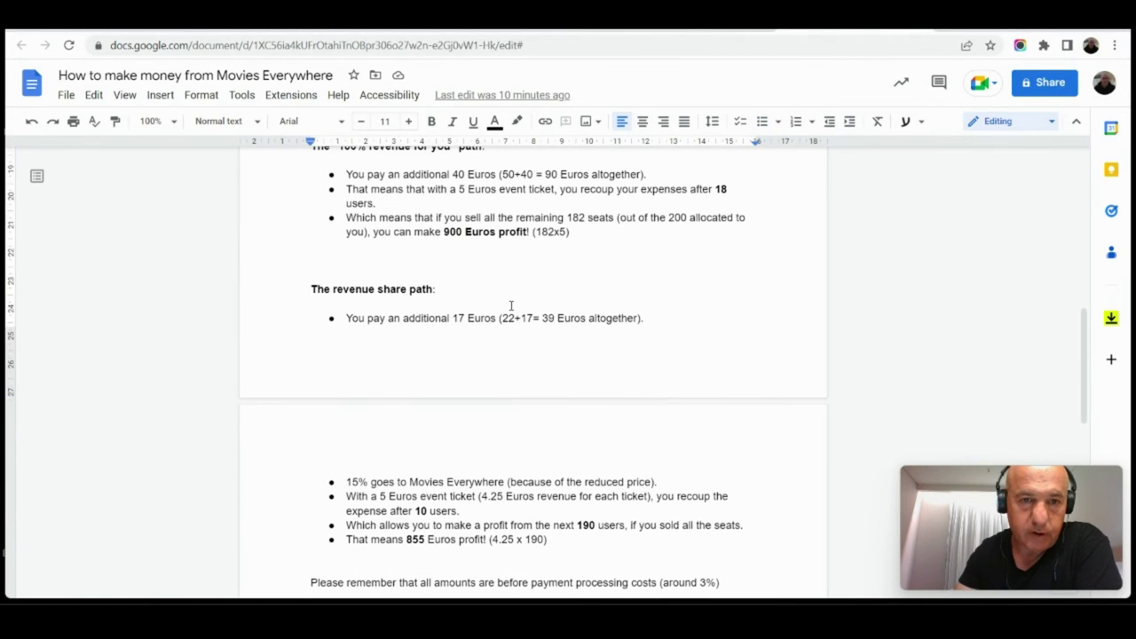
scroll(511, 306, "down", 2)
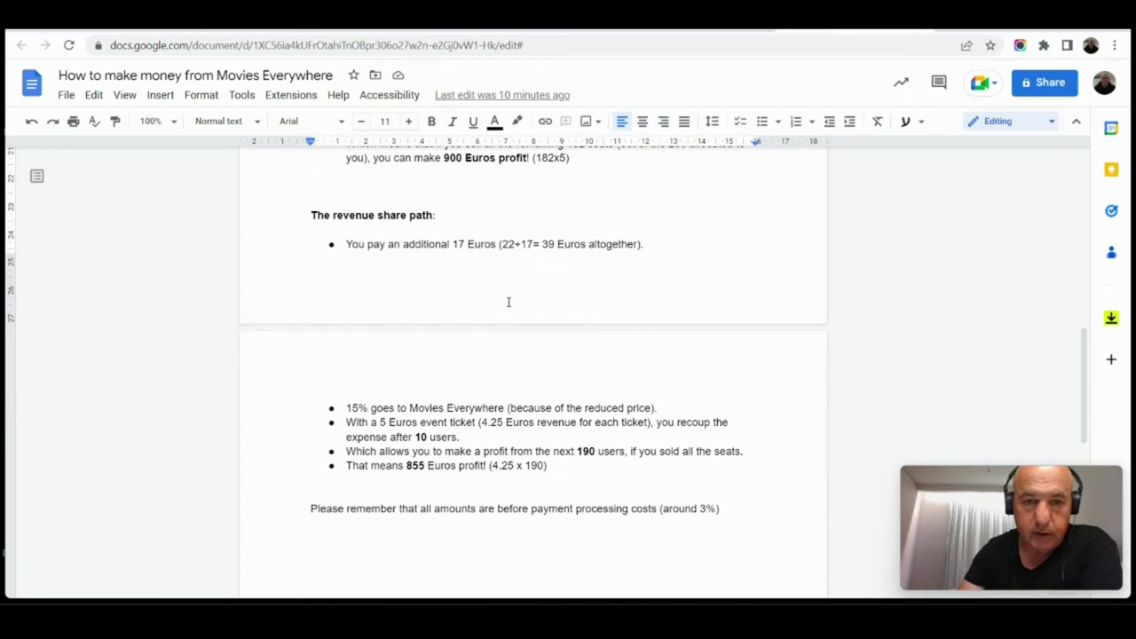
left_click(341, 243)
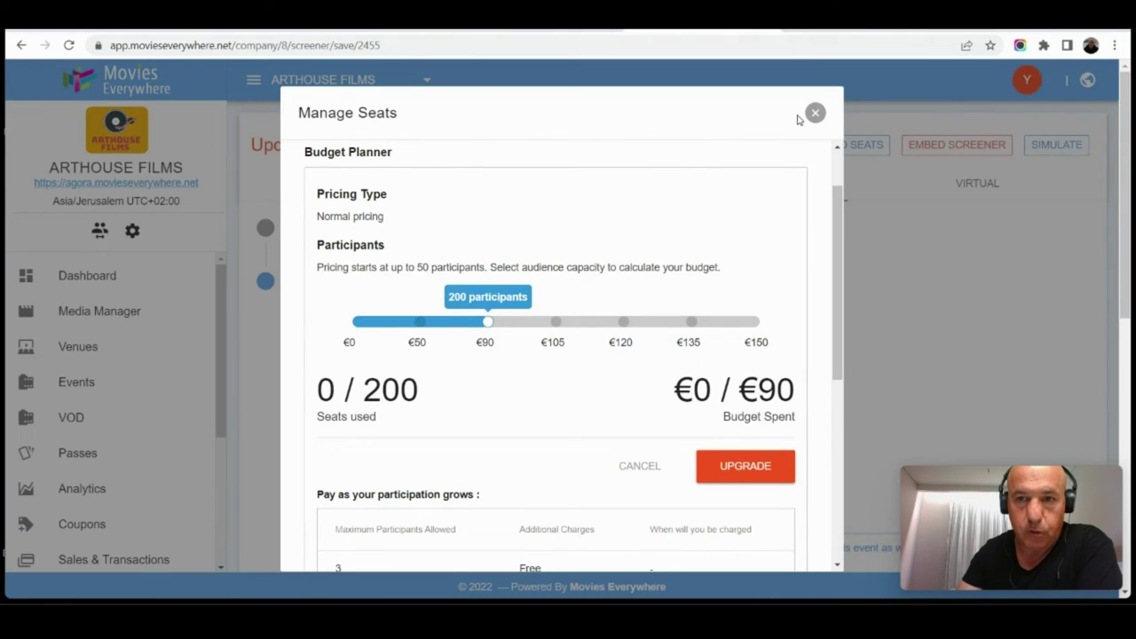
In Movies Everywhere, reopen Manage Seats, preview Reduced pricing with 200 participants and its participation charges, and close the dialog without upgrading.
left_click(815, 113)
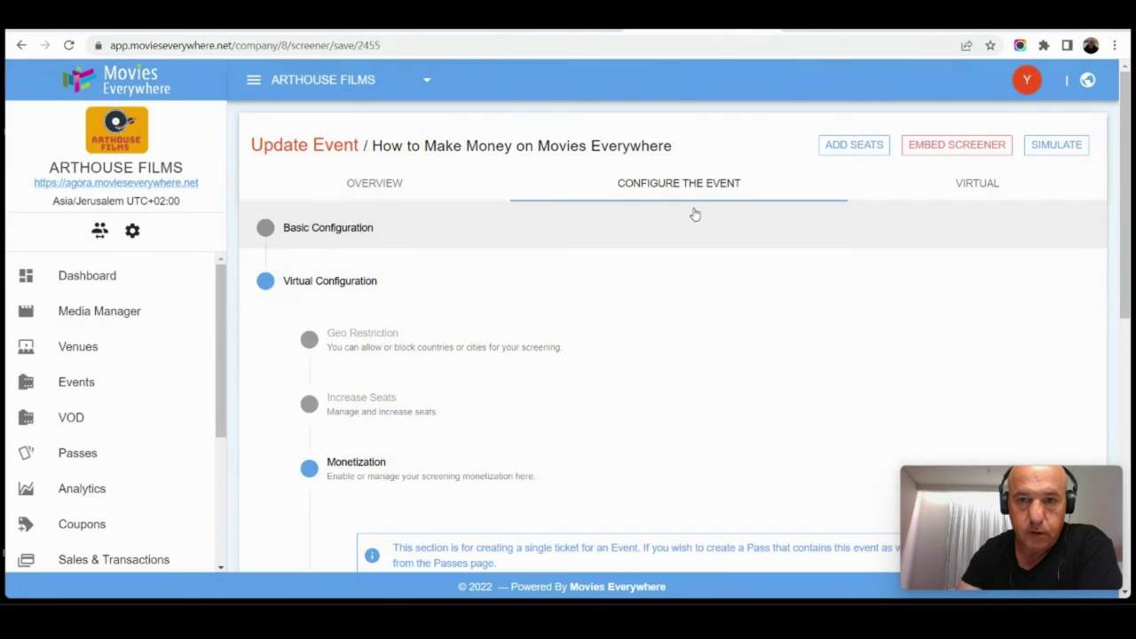
left_click(870, 144)
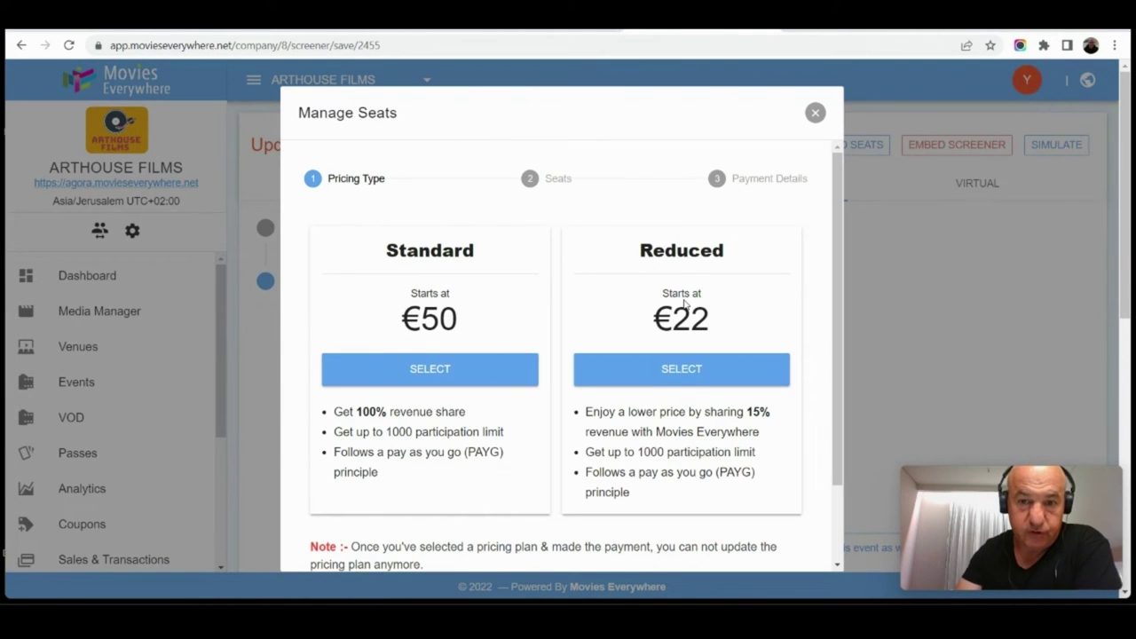
left_click(677, 373)
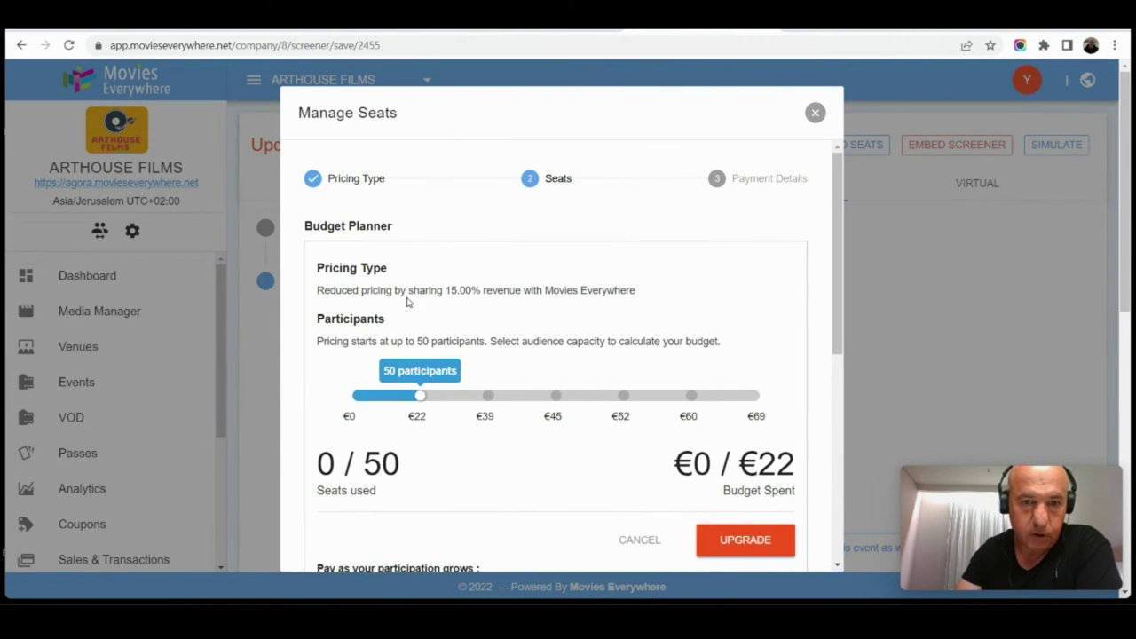
left_click(488, 396)
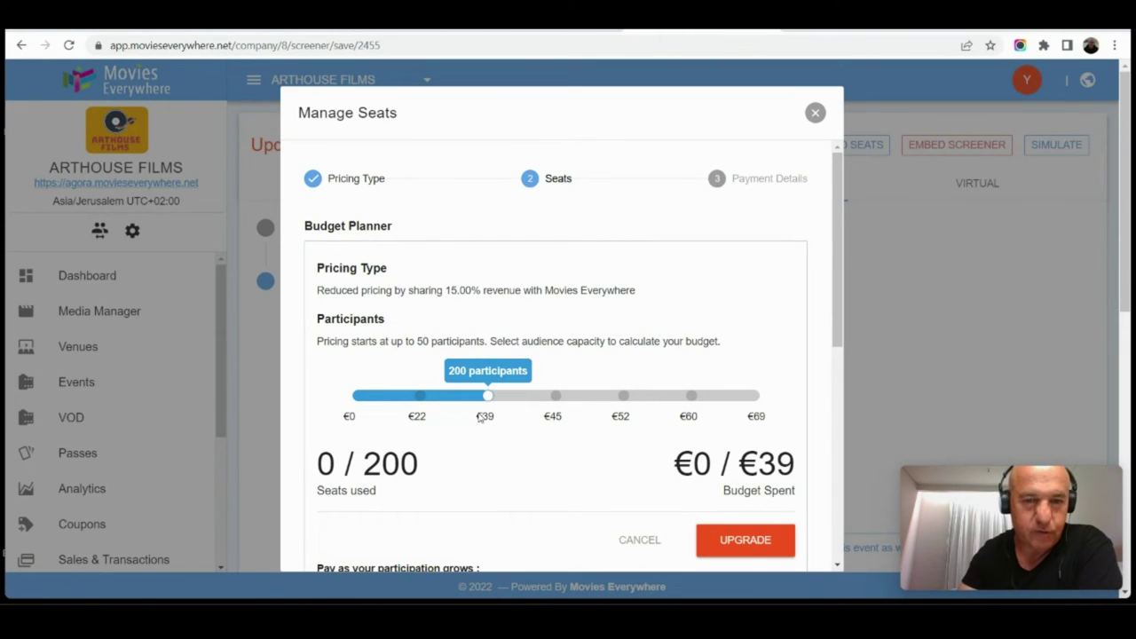
scroll(489, 414, "down", 1)
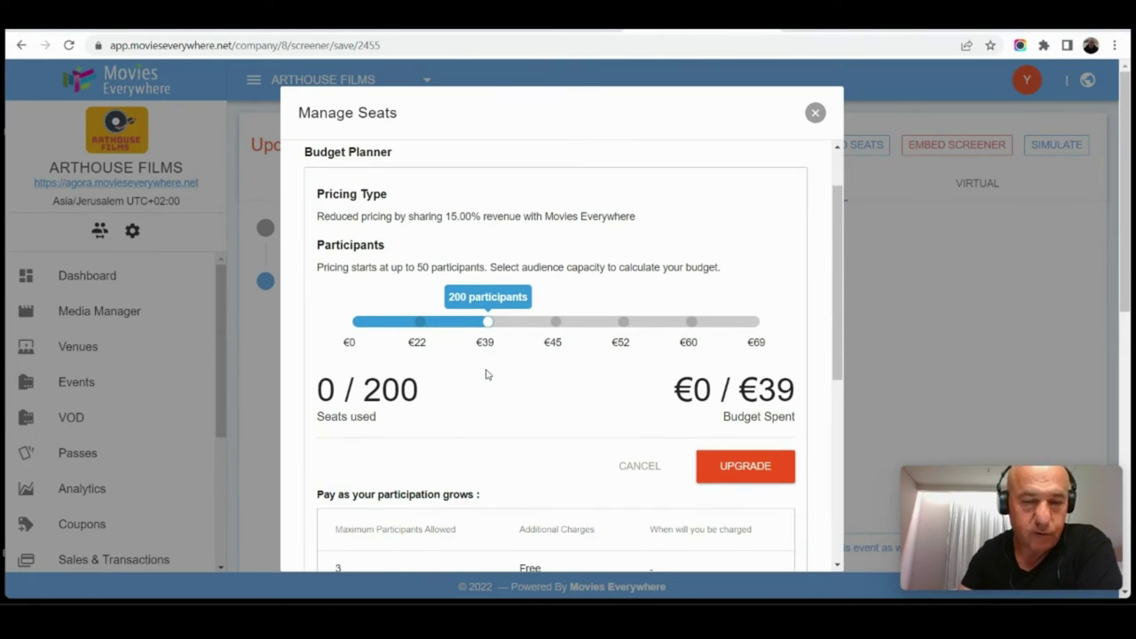
scroll(487, 378, "down", 1)
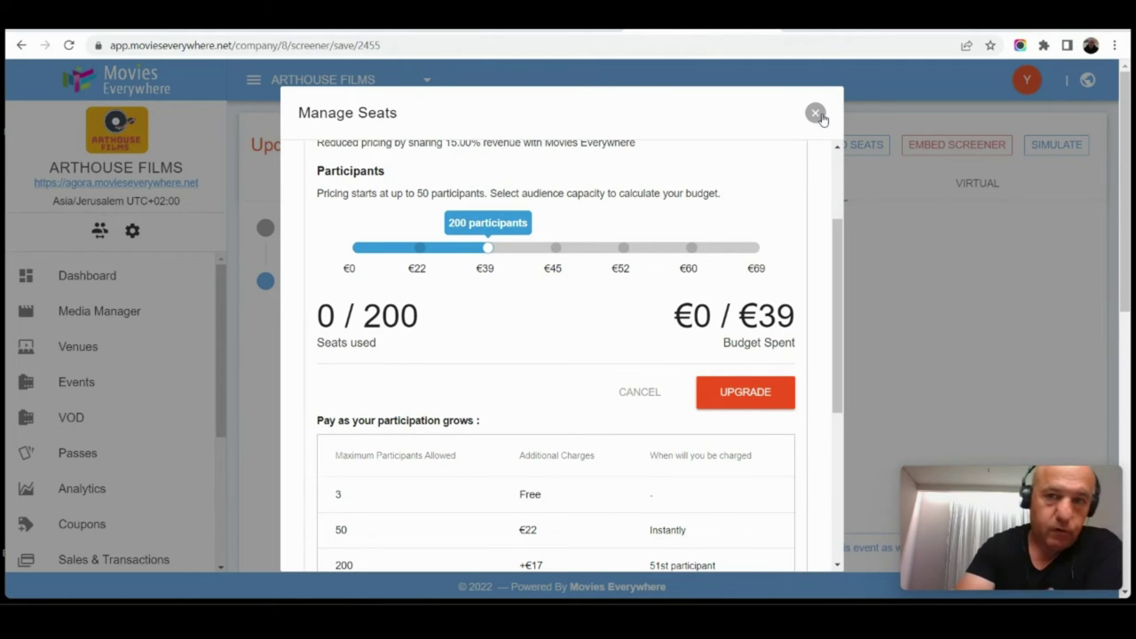
left_click(816, 114)
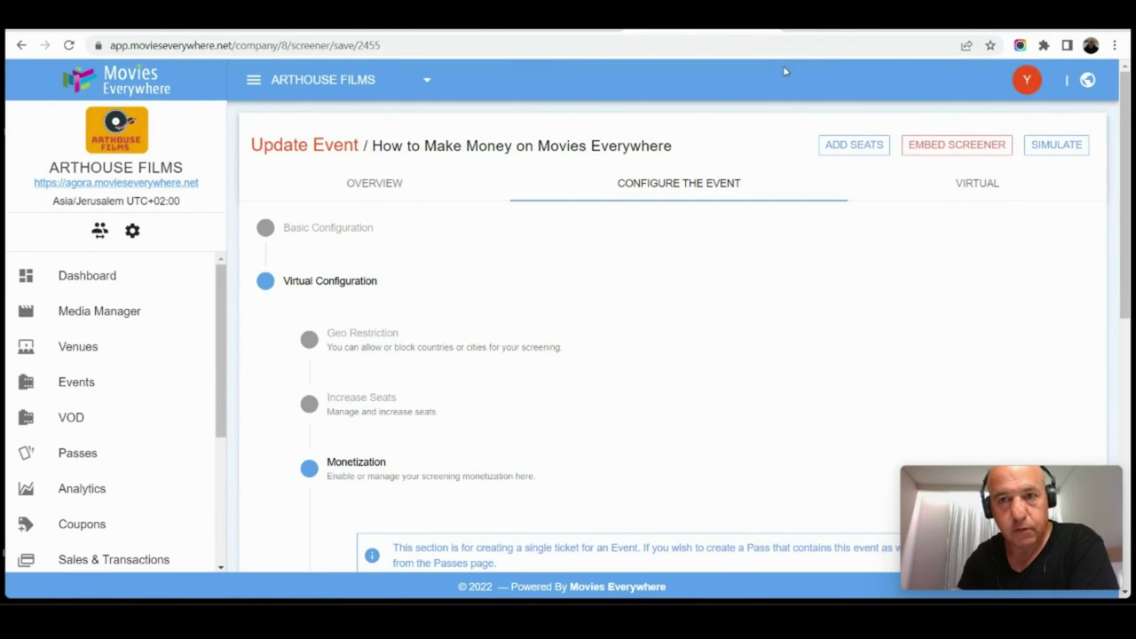
Return to the Google Docs notes and examine the revenue share path's total cost, highlighting the amounts added together.
left_click(865, 30)
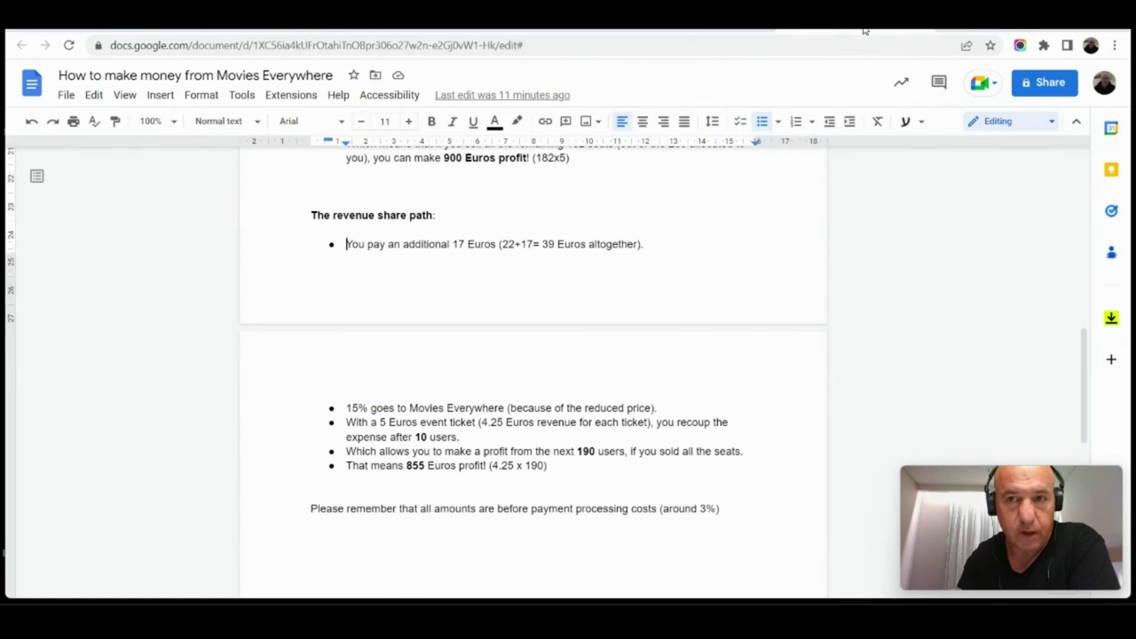
scroll(581, 267, "down", 1)
scroll(662, 391, "up", 2)
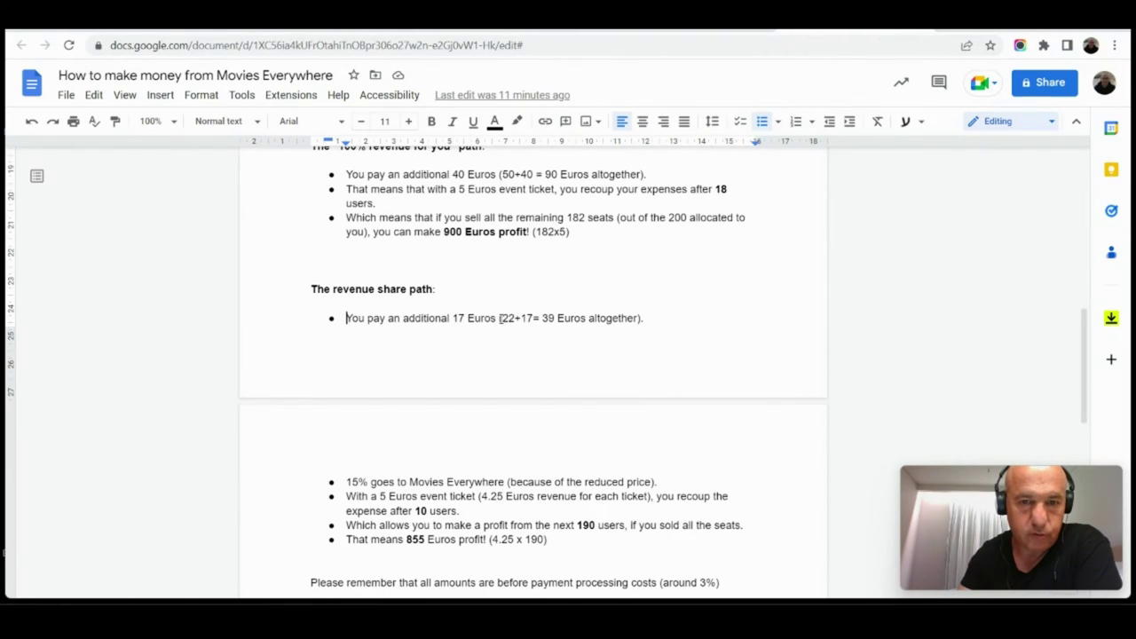
left_click(500, 318)
left_click_drag(501, 317, 534, 318)
left_click(520, 318)
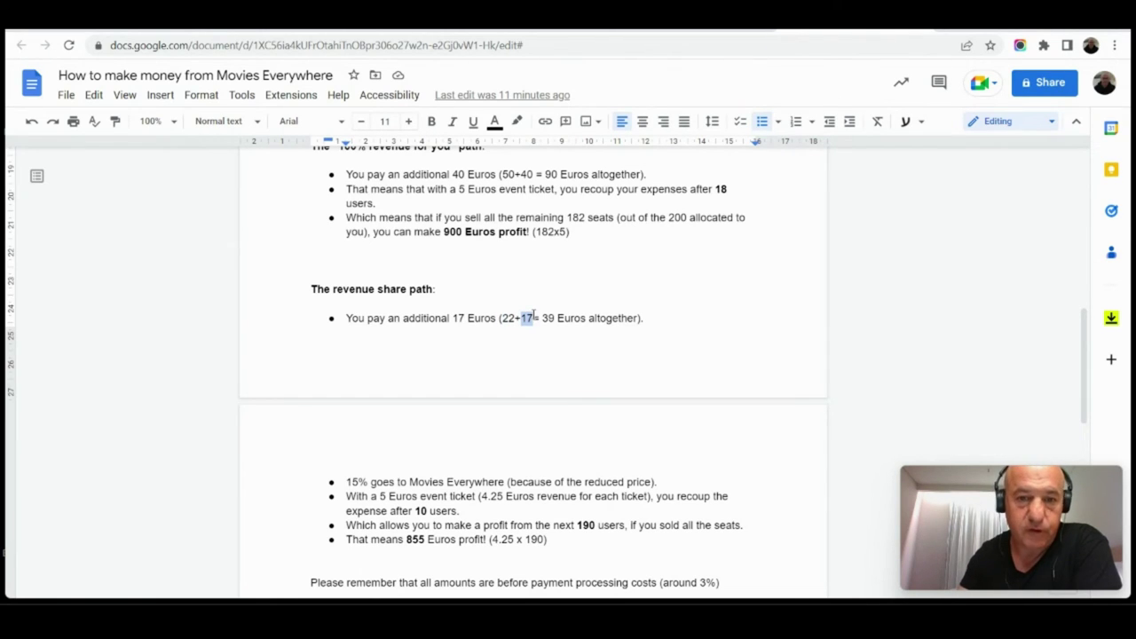
left_click(543, 318)
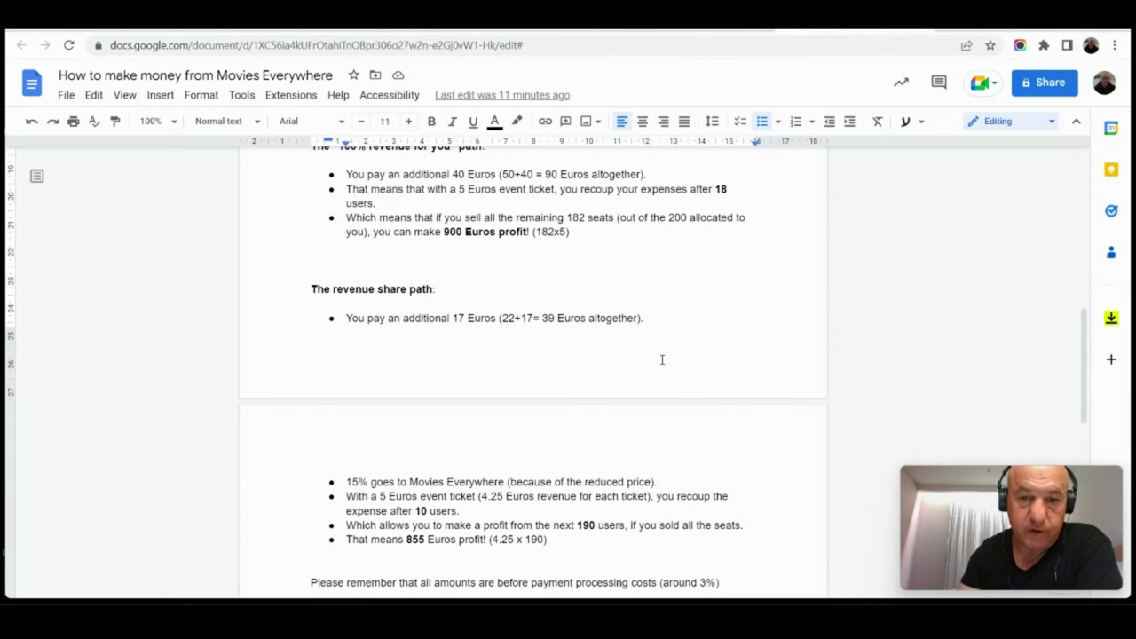
Examine the remaining revenue share bullets, highlighting the revenue per ticket, break-even user, number of profitable users and total profit.
scroll(623, 342, "down", 5)
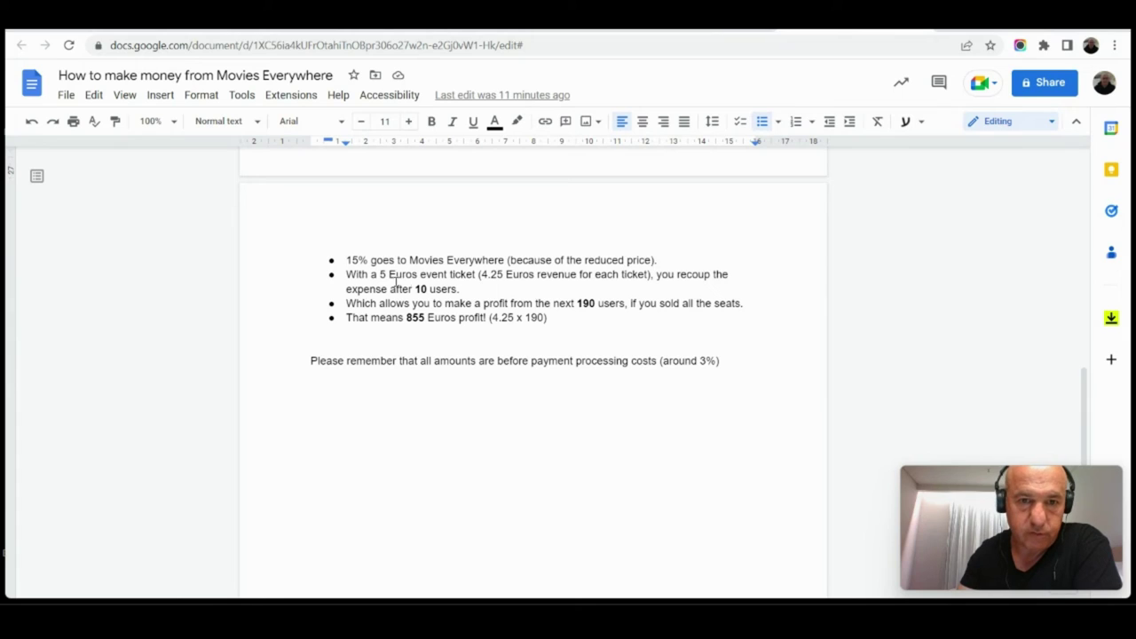
left_click_drag(479, 275, 504, 275)
left_click(484, 275)
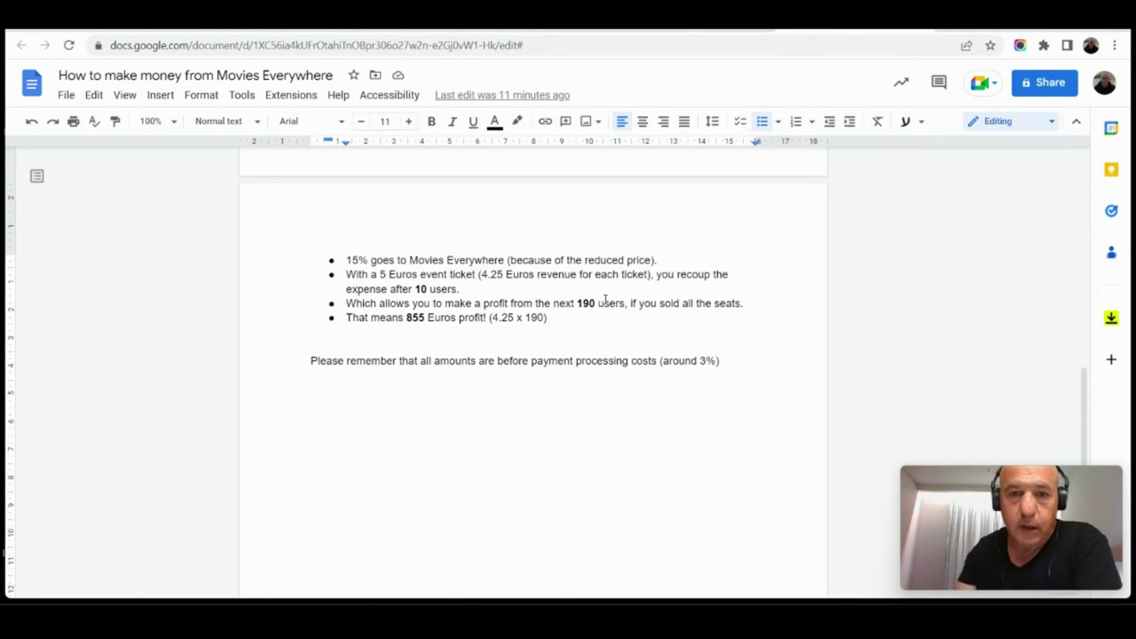
double_click(419, 289)
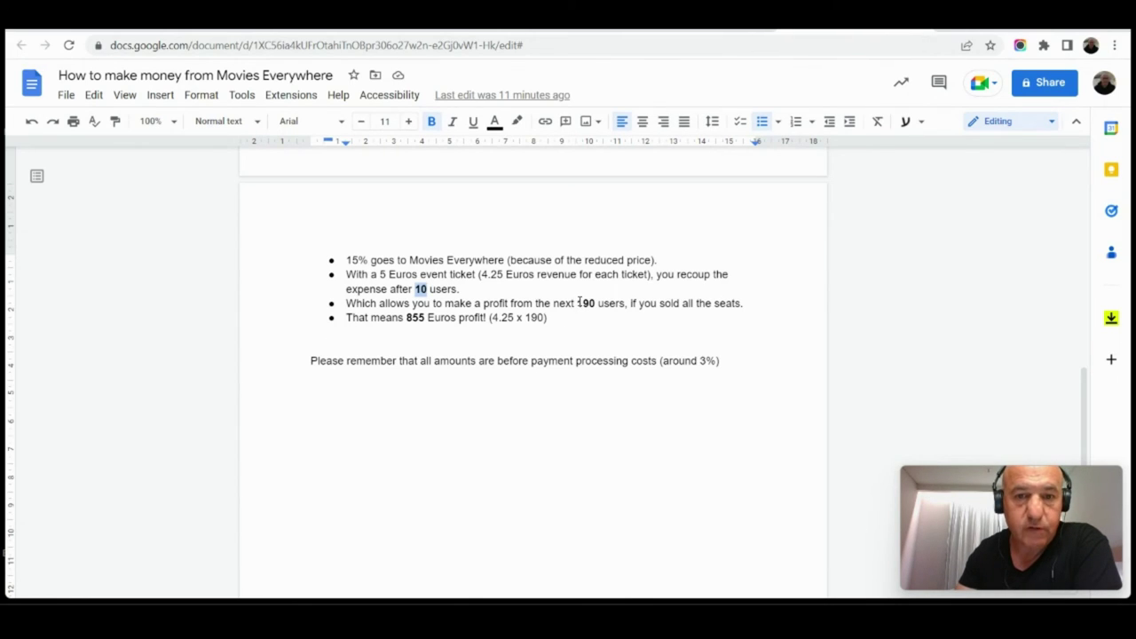
left_click_drag(577, 303, 594, 303)
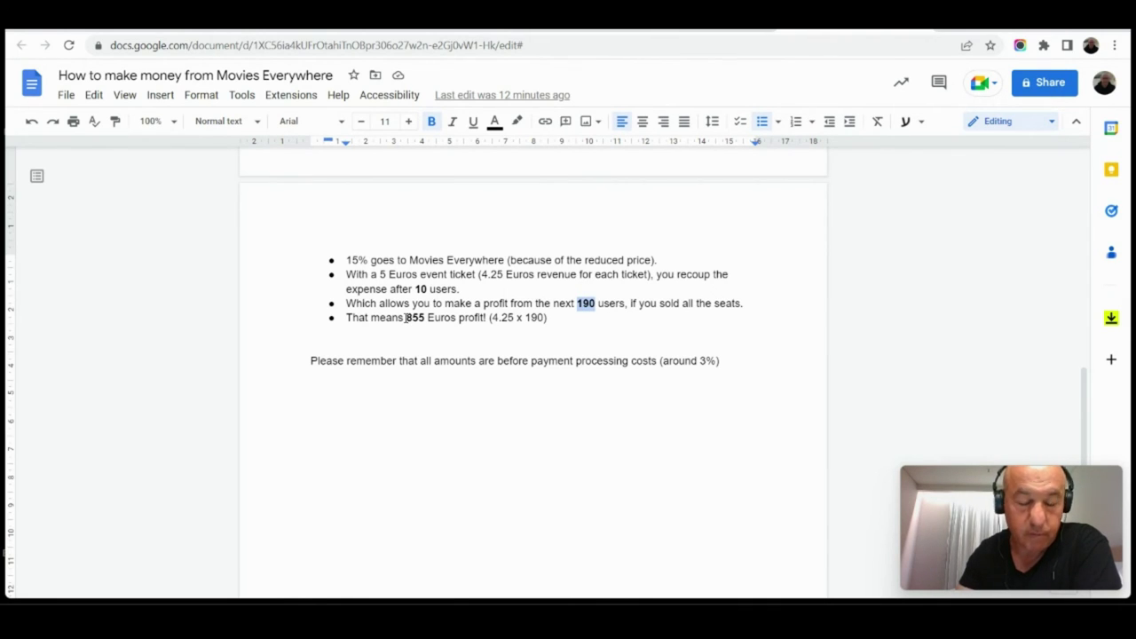
left_click_drag(406, 318, 498, 317)
left_click(508, 318)
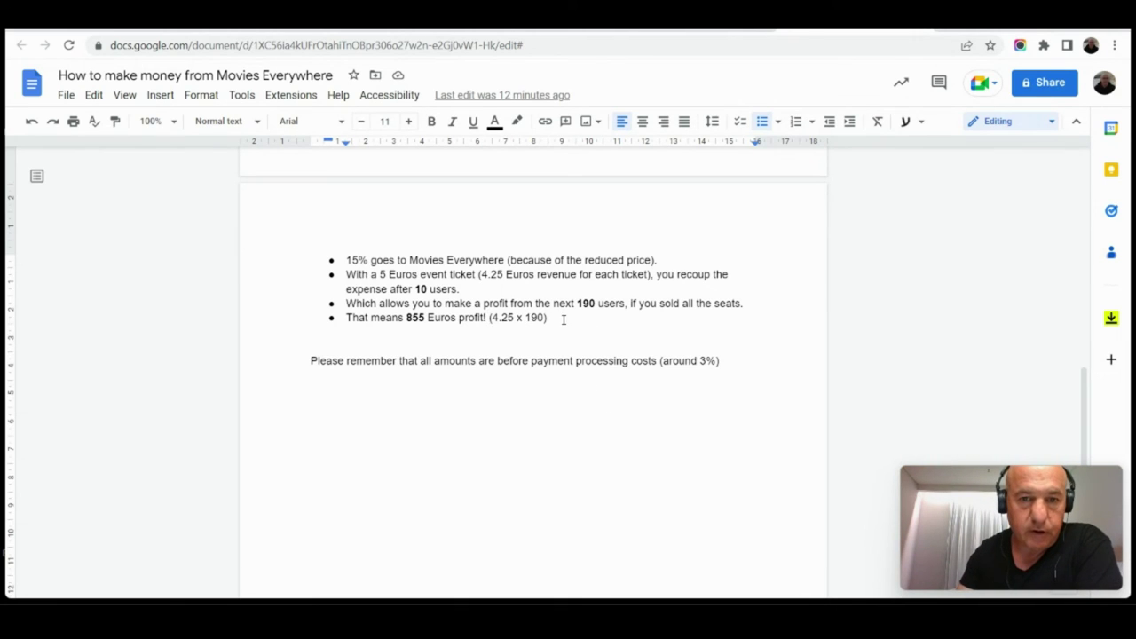
left_click_drag(407, 316, 426, 317)
left_click(426, 317)
Format the closing reminder about payment processing costs in dark red, bold text.
left_click_drag(308, 362, 736, 361)
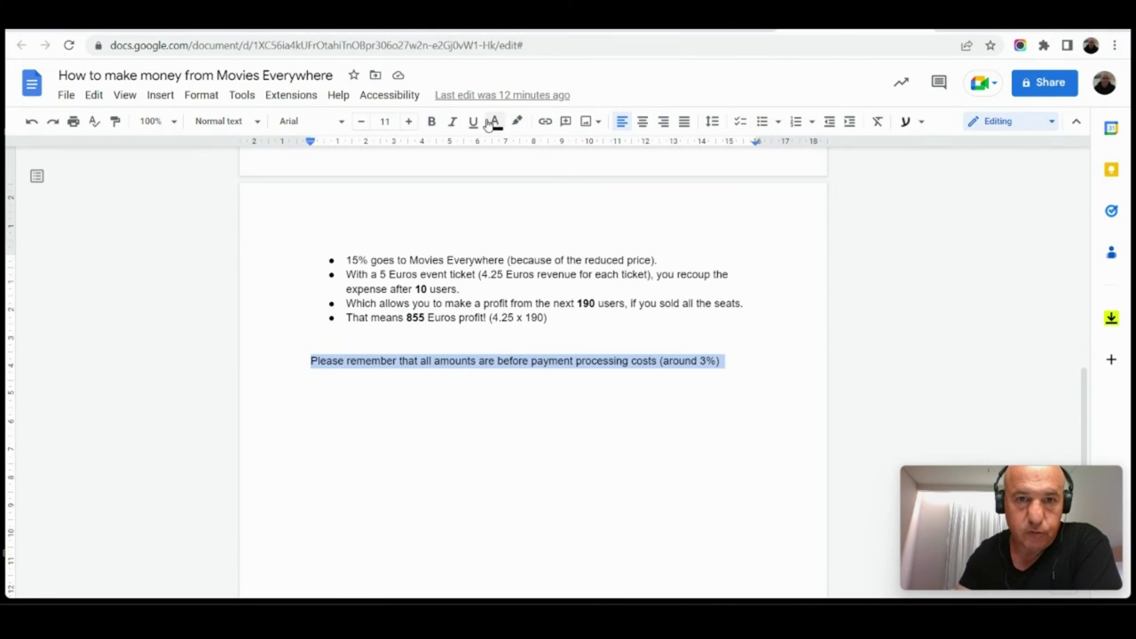
left_click(494, 122)
left_click(499, 166)
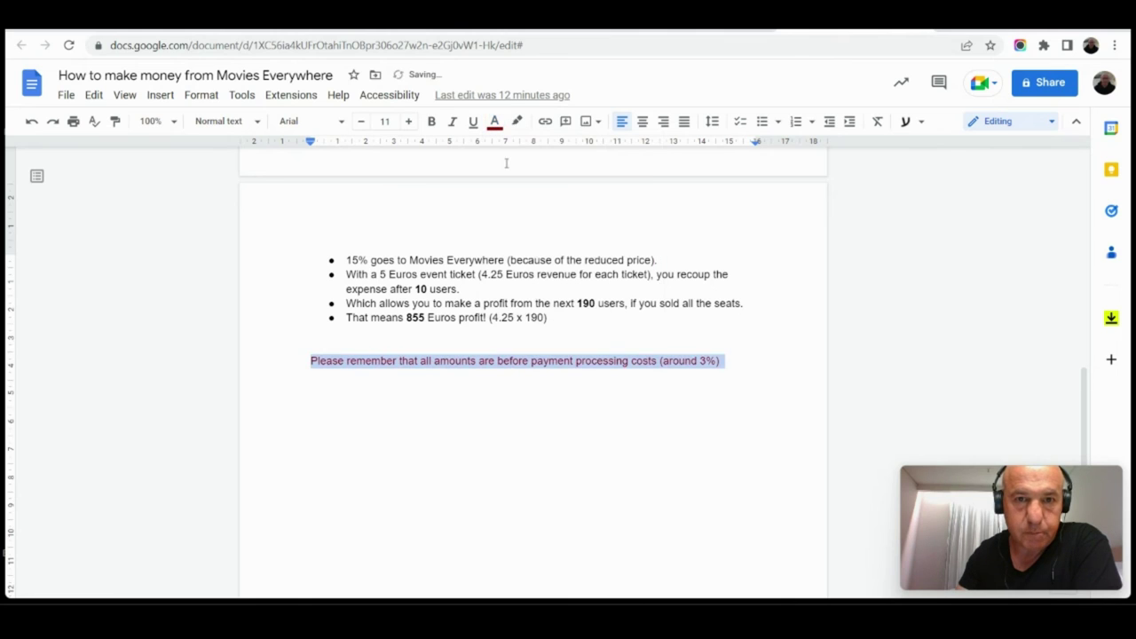
left_click(432, 124)
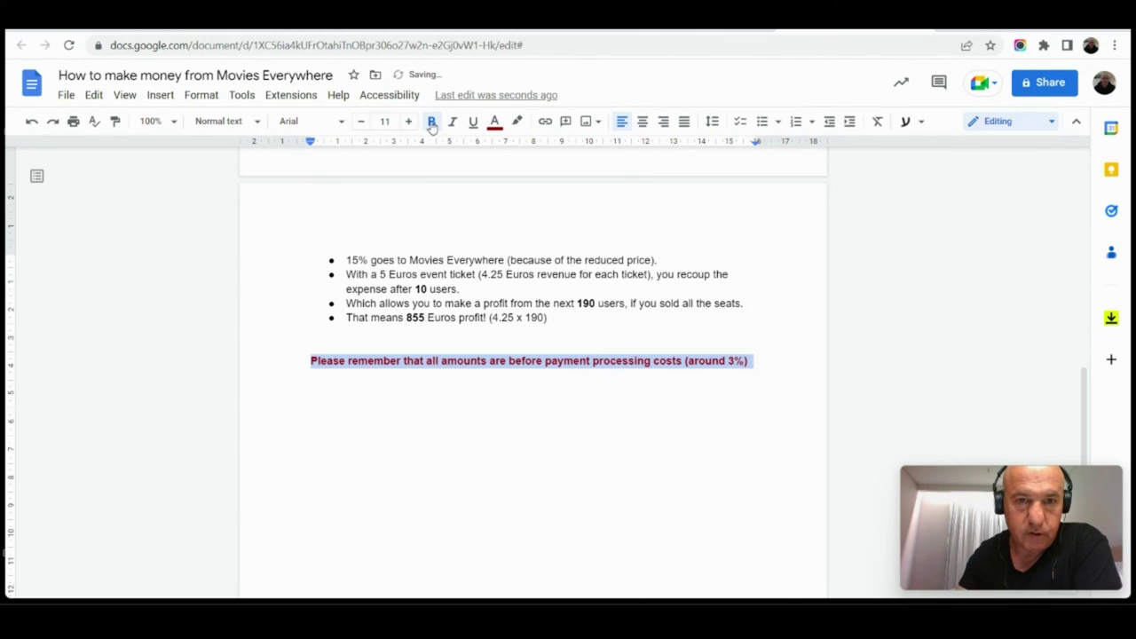
left_click(762, 362)
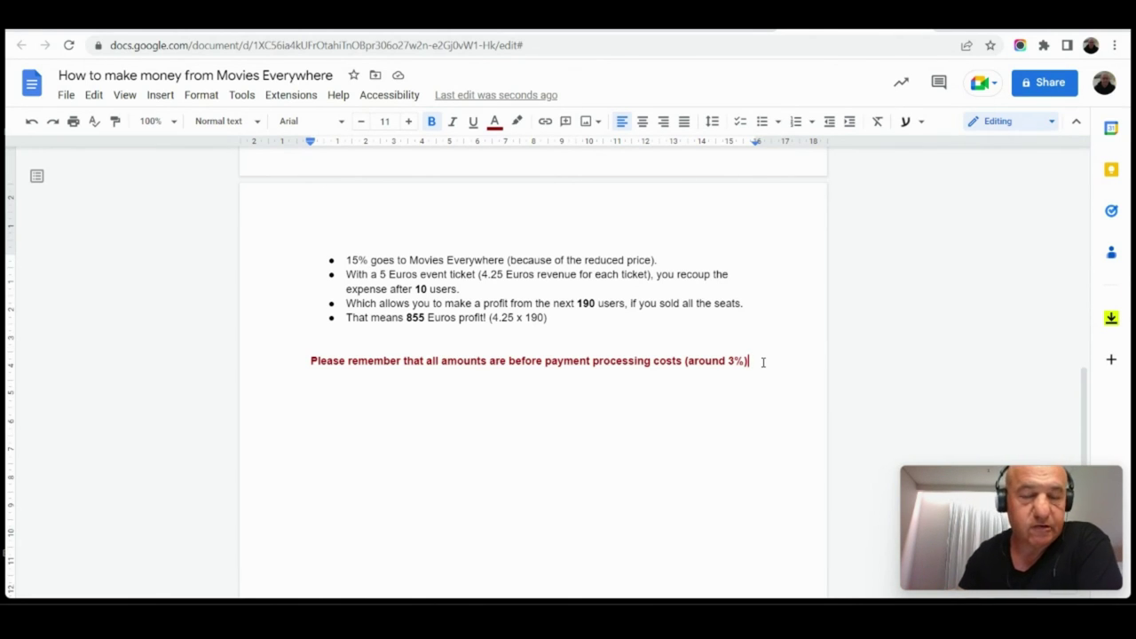
Switch to Movies Everywhere, open the VOD list, and view the event creation form before closing it without creating anything.
left_click(726, 29)
left_click(96, 418)
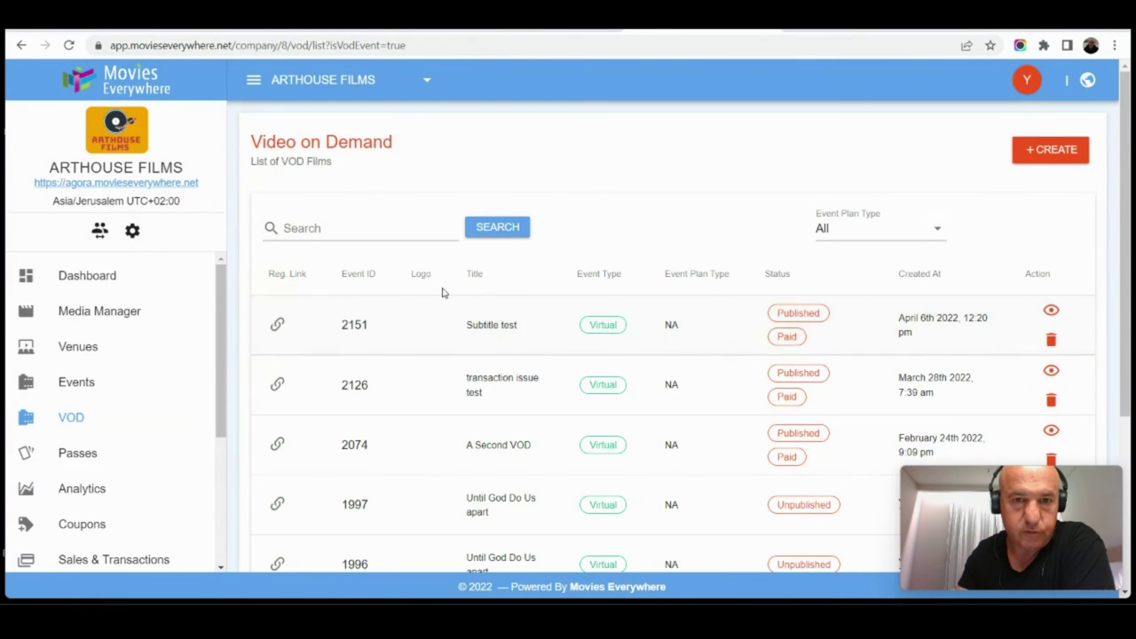
left_click(1059, 153)
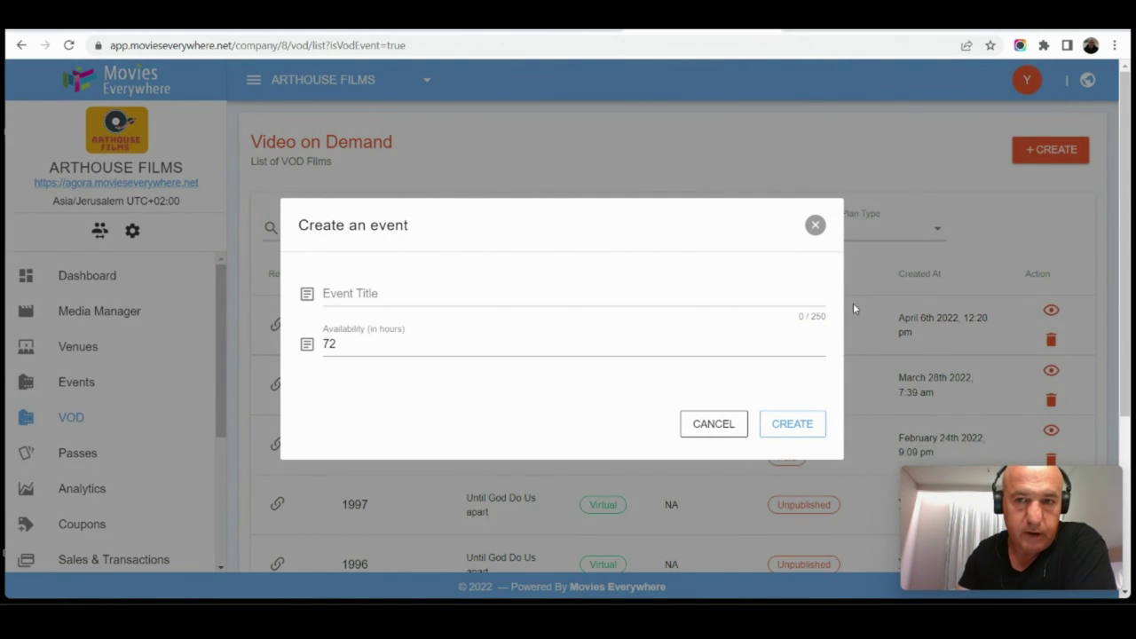
left_click(816, 227)
View the overview of the "test" film with media ID 2629, and recheck the VOD event creation form without creating an event.
left_click(137, 316)
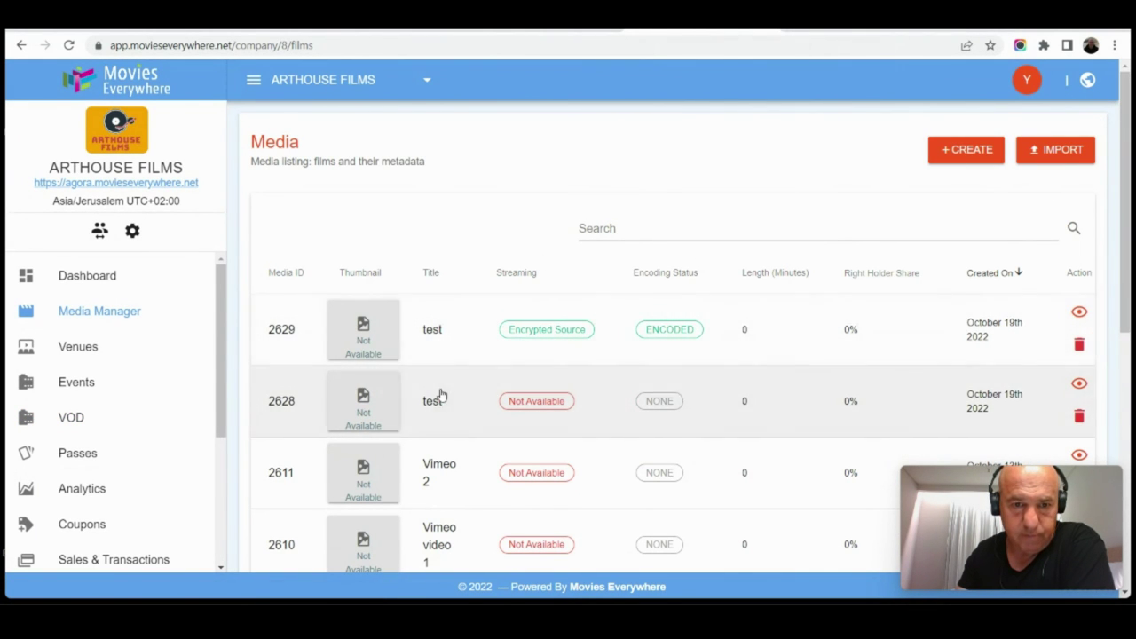
left_click(431, 329)
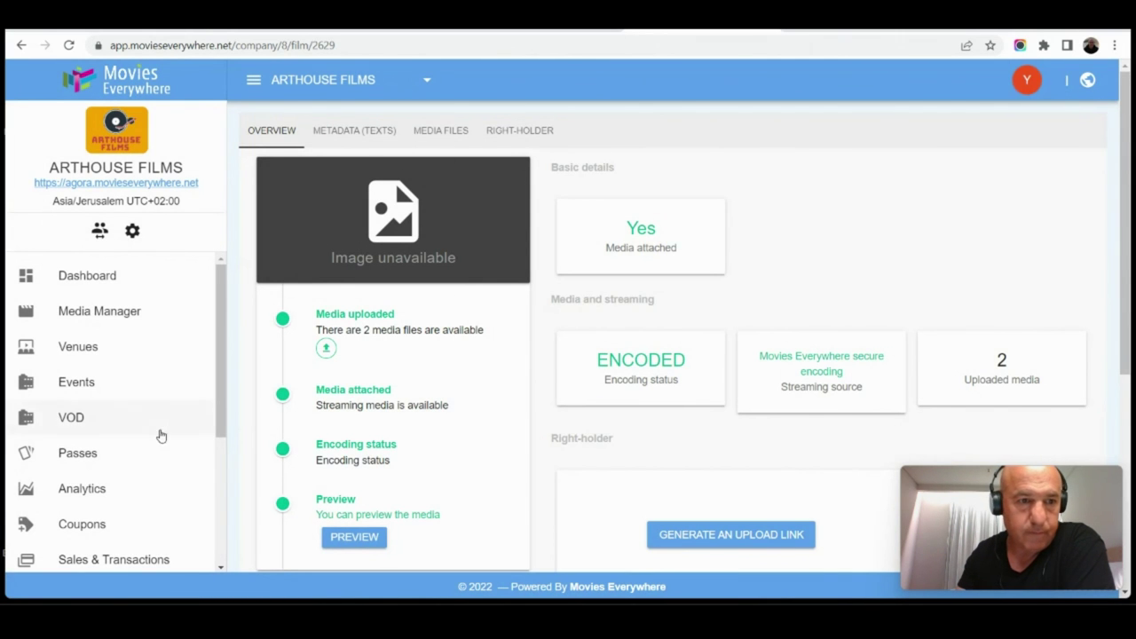
left_click(89, 419)
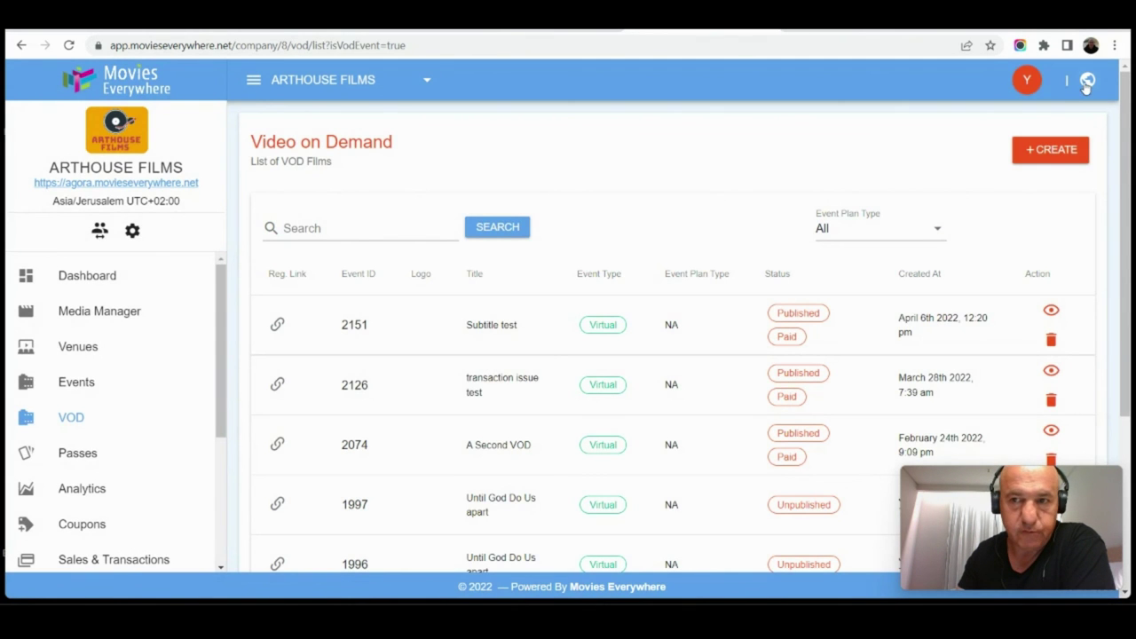
left_click(1066, 150)
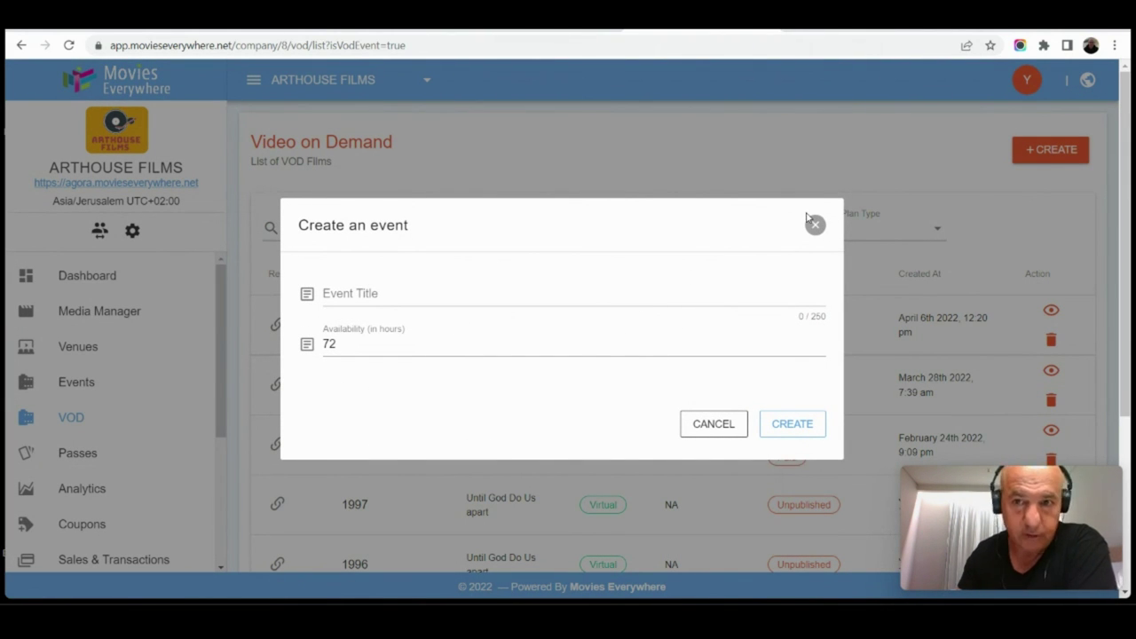
left_click(816, 226)
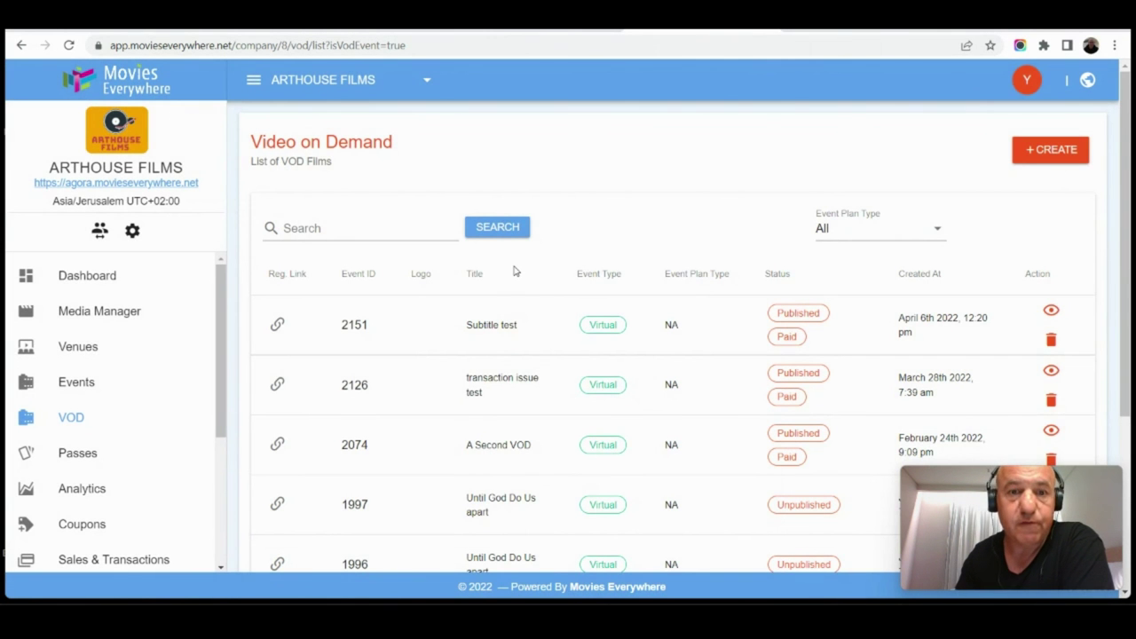